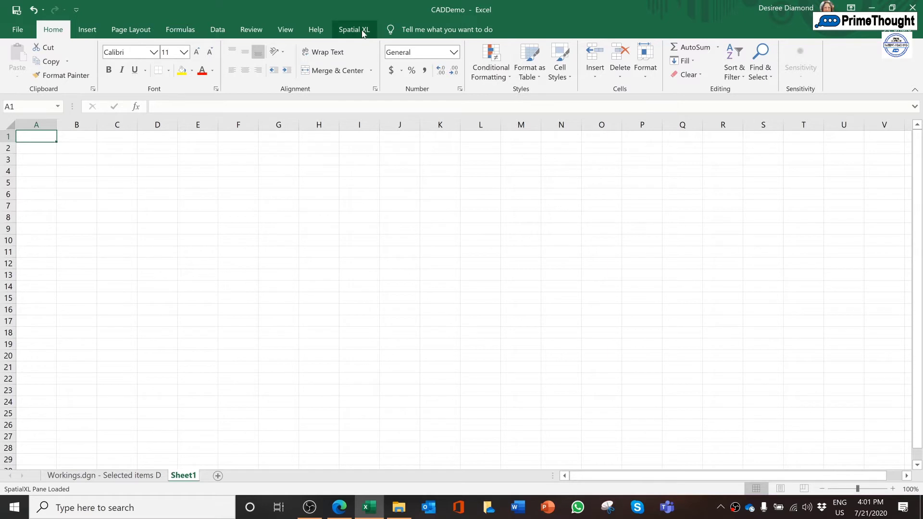
Show the SpatialXL map pane beside the empty worksheet
{"action": "left_click", "coordinate": [364, 33]}
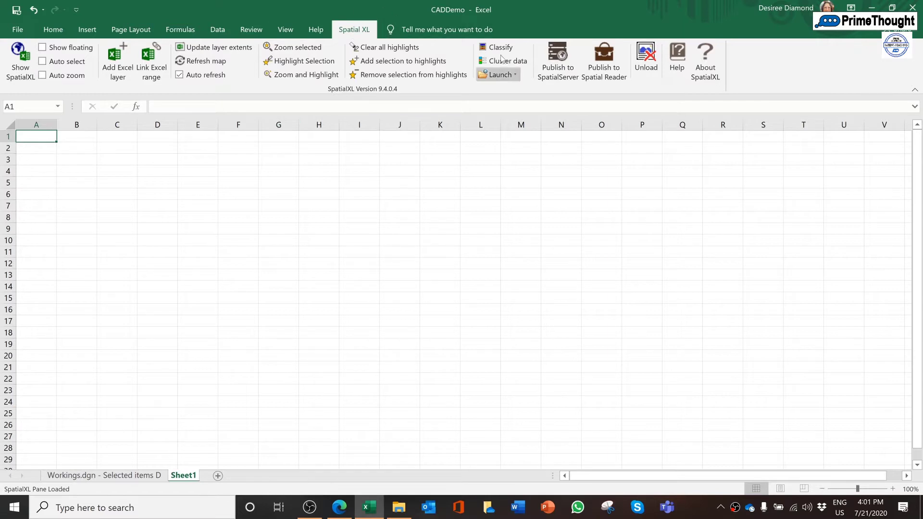
{"action": "left_click", "coordinate": [21, 76]}
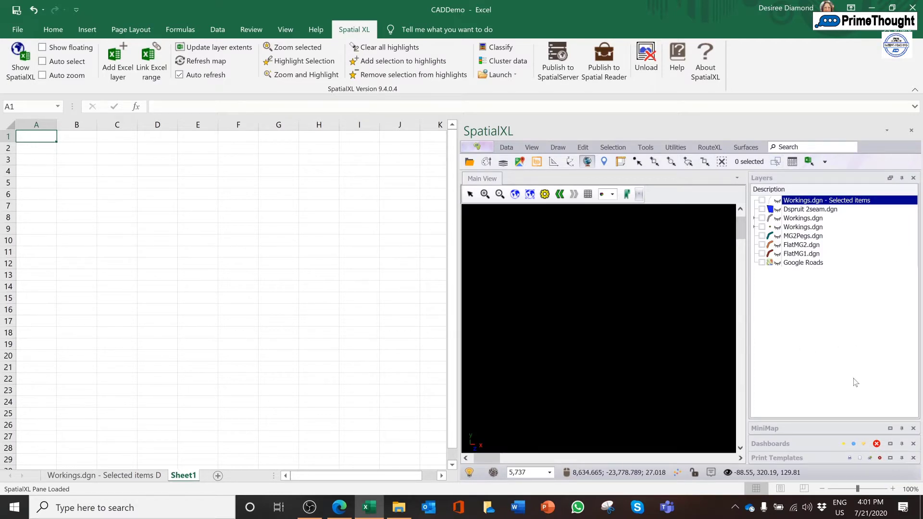
Load Workings.dgn from the CADDemo folder as Microstation design files by level, using the Hartebeesthoek94 / Lo27 projection
{"action": "mouse_move", "coordinate": [399, 507]}
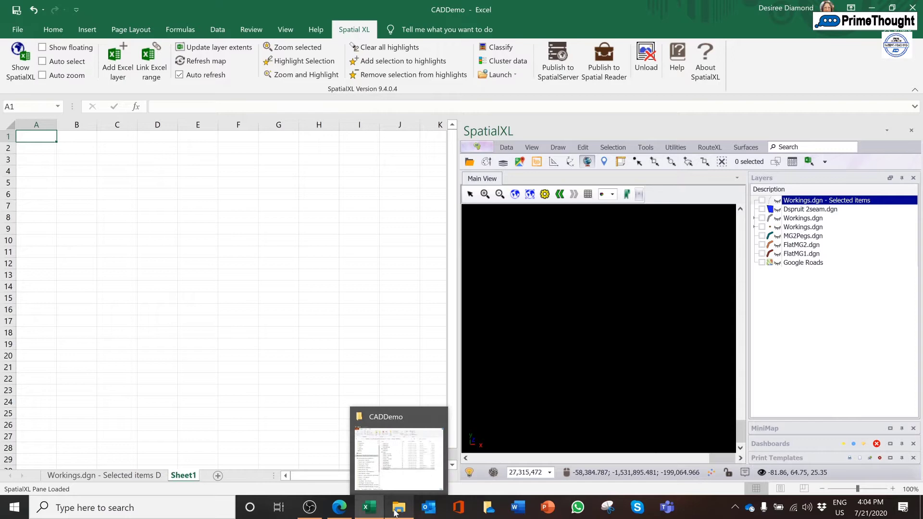
{"action": "left_click", "coordinate": [411, 446]}
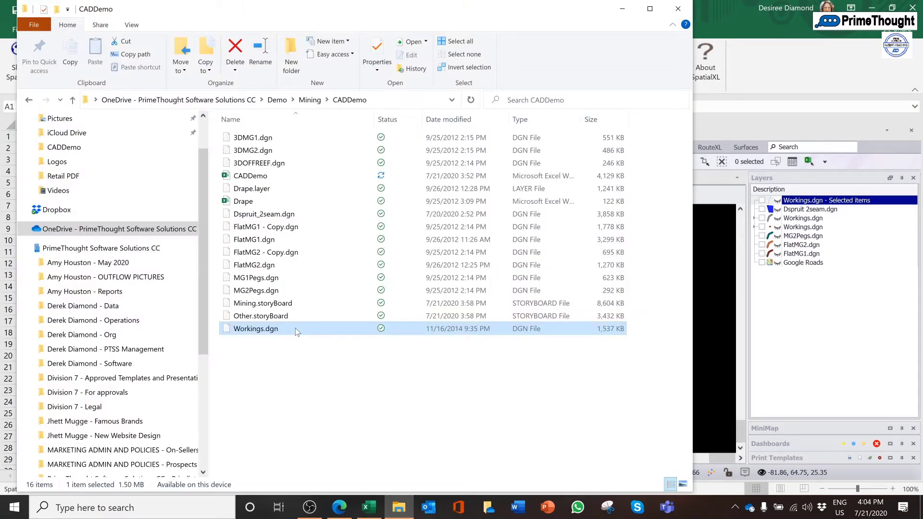
{"action": "left_click_drag", "start_coordinate": [295, 332], "coordinate": [799, 328]}
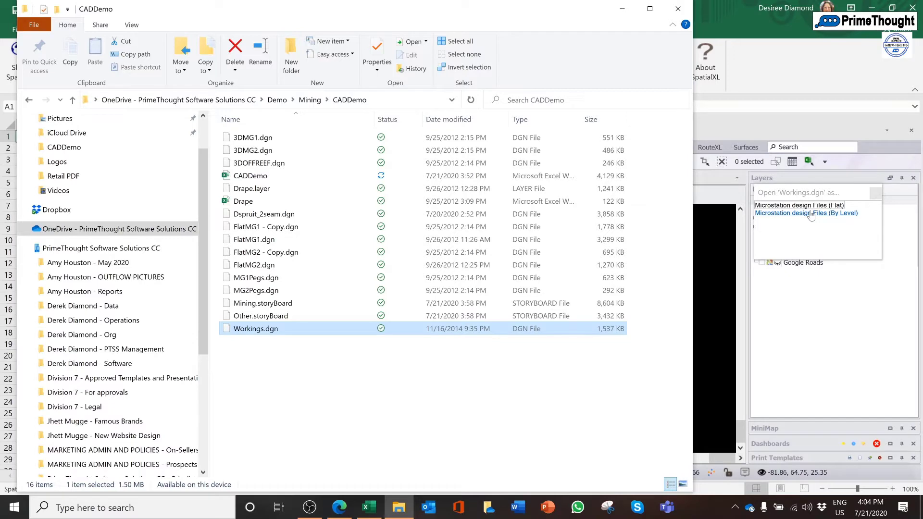
{"action": "left_click", "coordinate": [810, 215]}
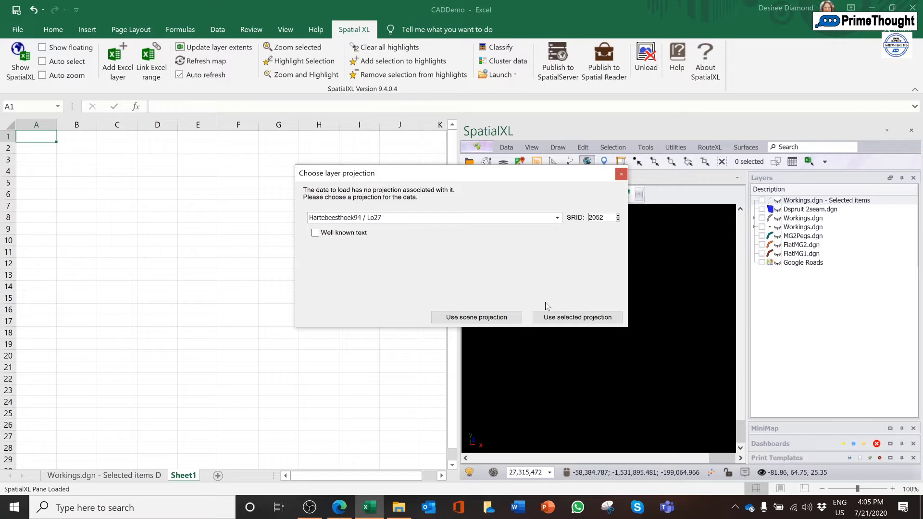
{"action": "left_click", "coordinate": [565, 320]}
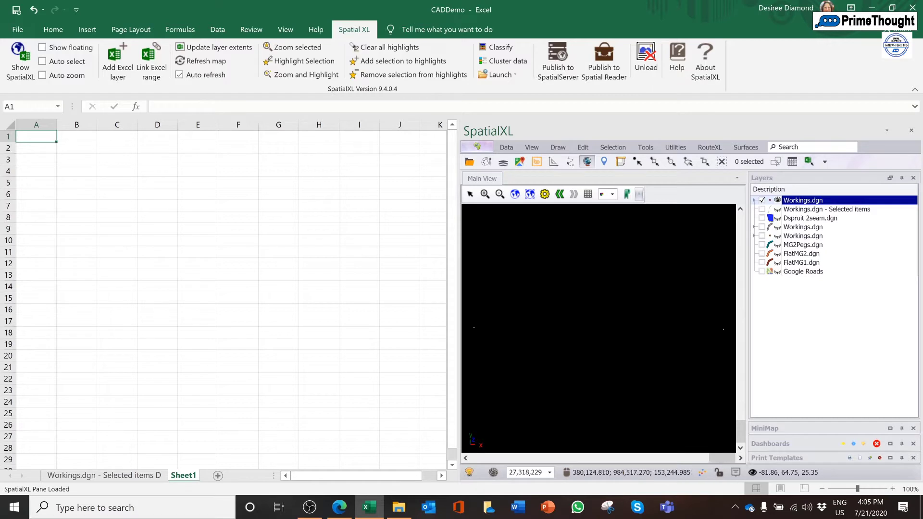
Zoom in on the right-hand cluster of the loaded Workings drawing until its plan sheet fills the map
{"action": "left_click", "coordinate": [485, 195]}
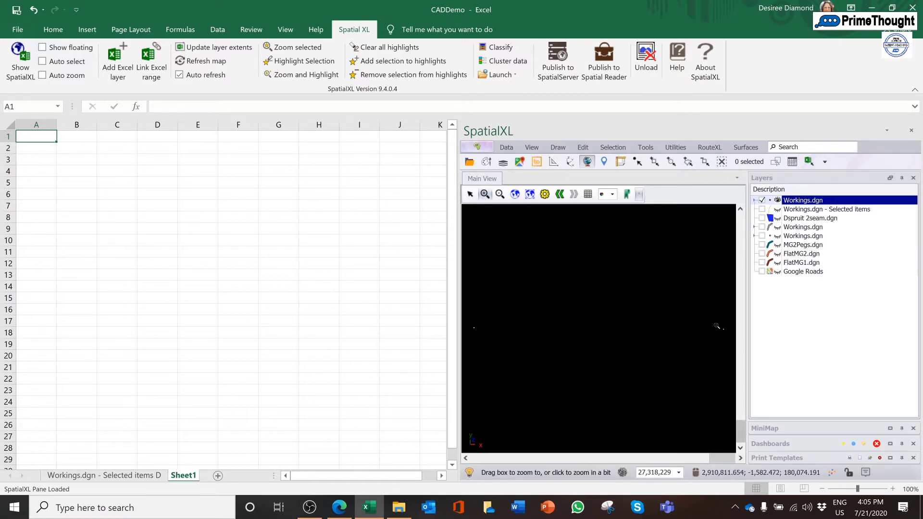
{"action": "left_click_drag", "start_coordinate": [716, 324], "coordinate": [728, 335]}
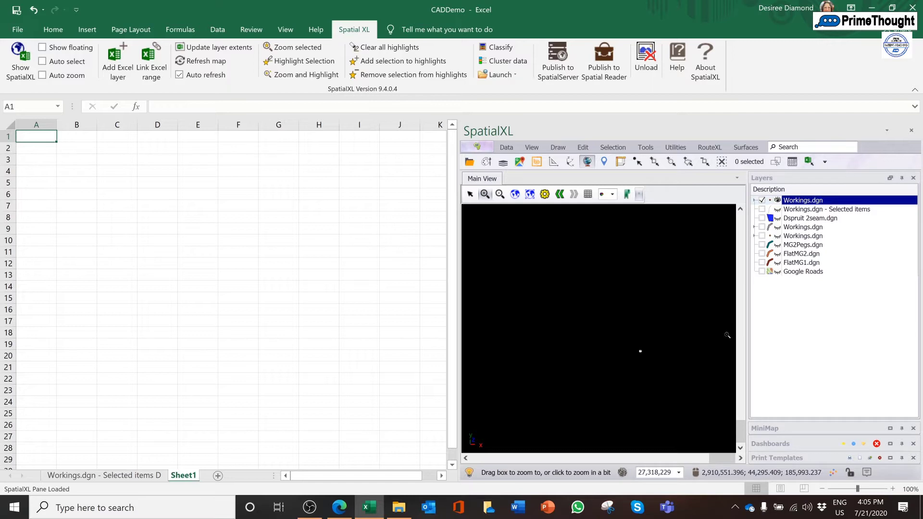
{"action": "left_click_drag", "start_coordinate": [634, 344], "coordinate": [656, 417]}
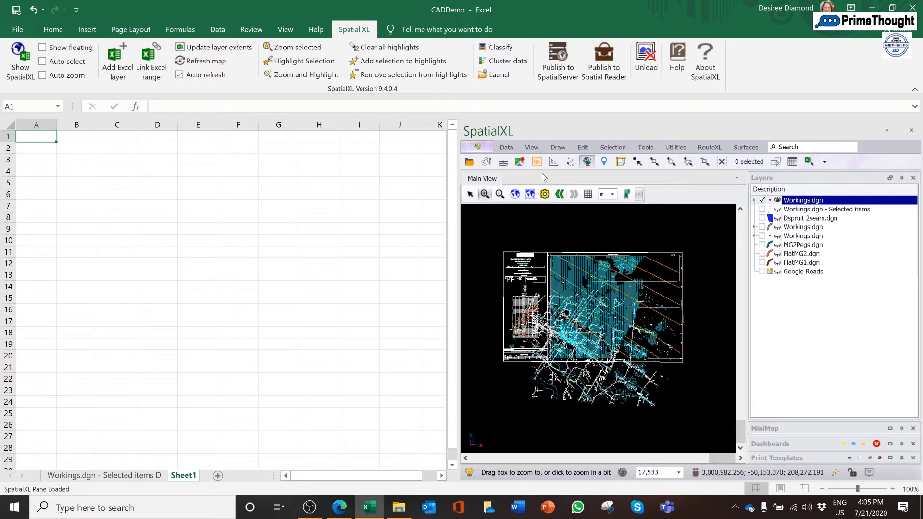
Set the map to a top-down orientation, fit all data and zoom in on the framed Workings plan sheet
{"action": "left_click", "coordinate": [538, 147]}
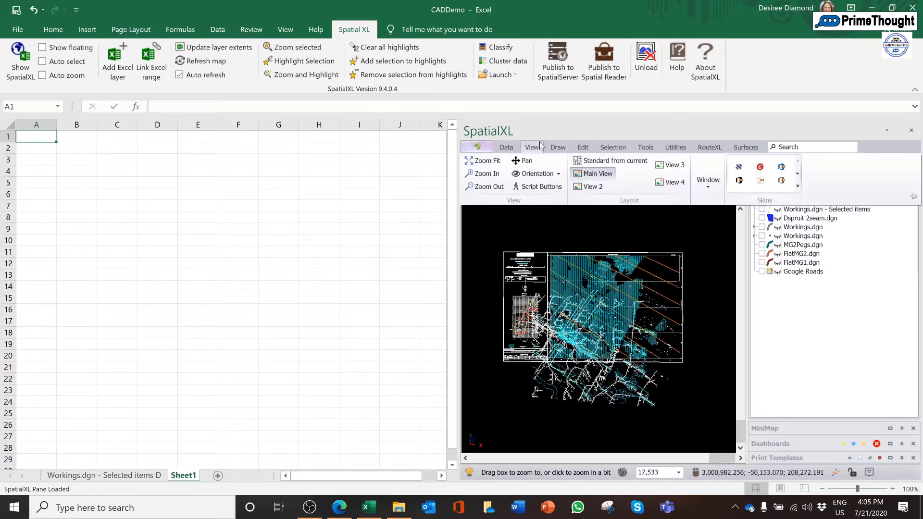
{"action": "left_click", "coordinate": [543, 173]}
{"action": "left_click", "coordinate": [549, 186]}
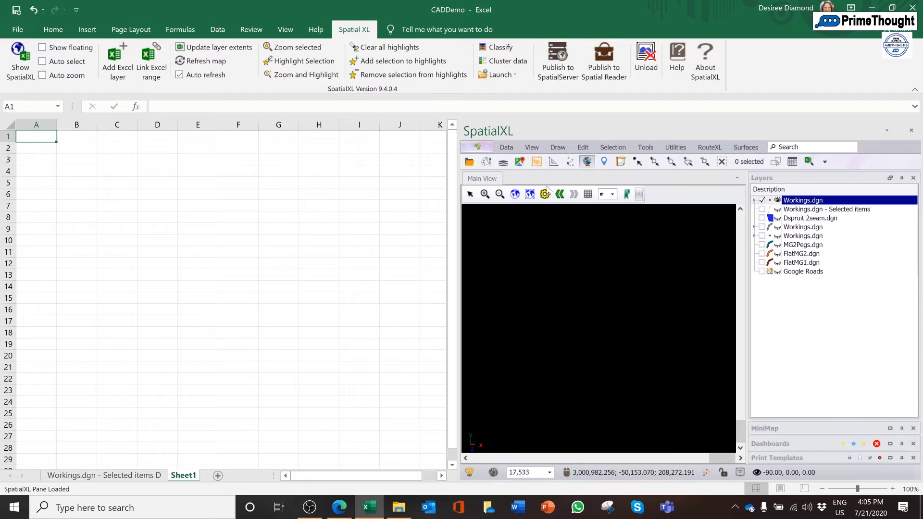
{"action": "left_click", "coordinate": [514, 195]}
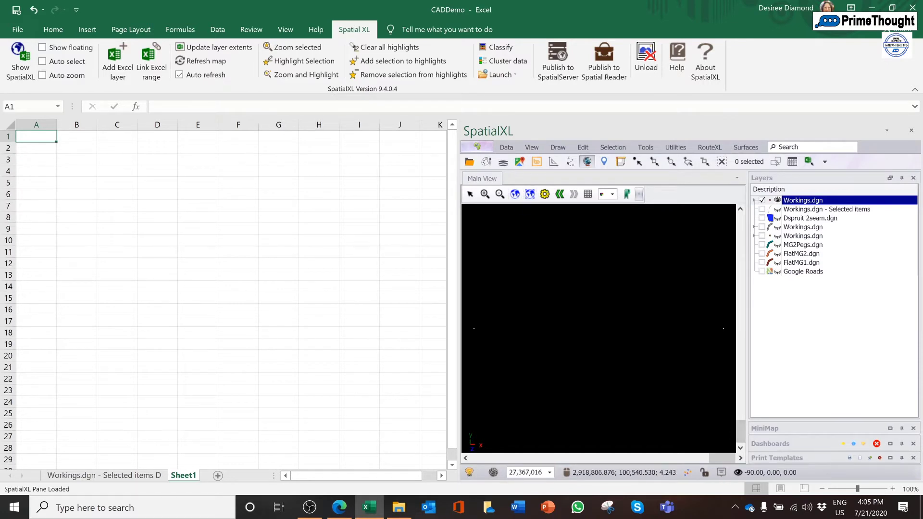
{"action": "left_click", "coordinate": [485, 194]}
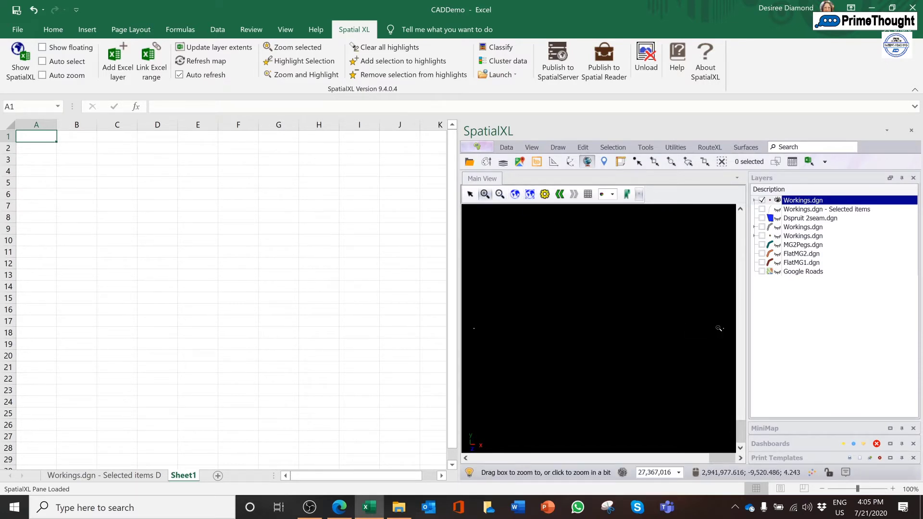
{"action": "left_click_drag", "start_coordinate": [725, 331], "coordinate": [725, 332]}
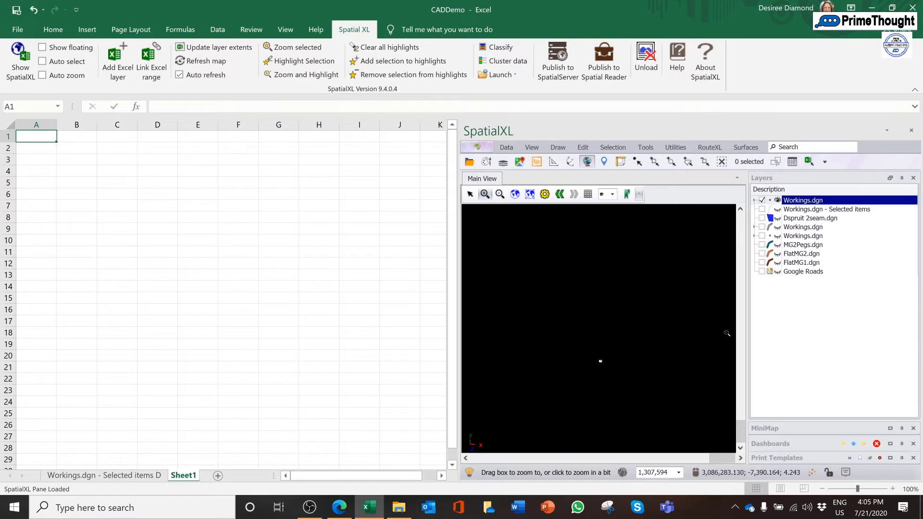
{"action": "left_click", "coordinate": [607, 368]}
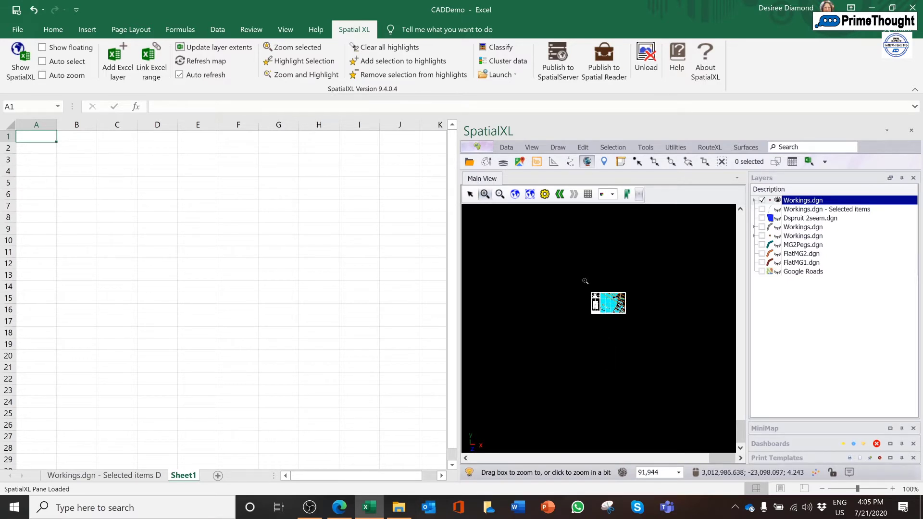
{"action": "left_click_drag", "start_coordinate": [583, 283], "coordinate": [634, 323]}
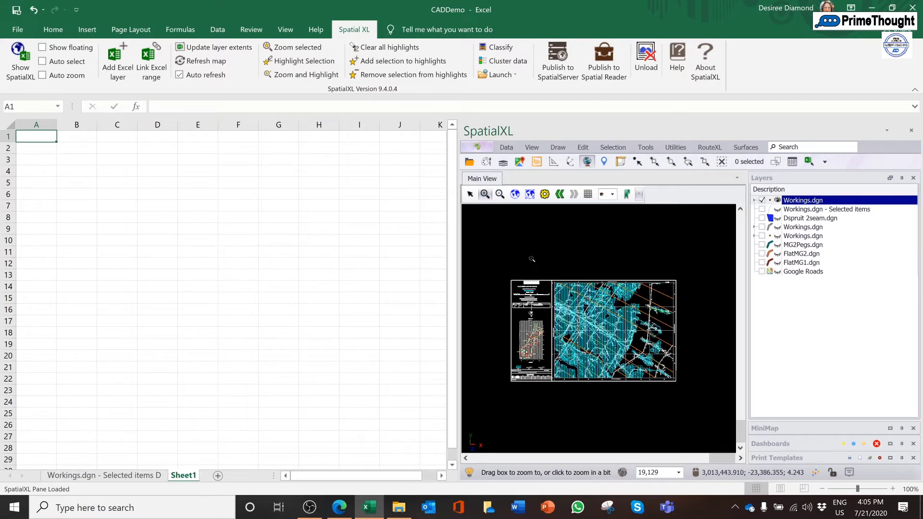
{"action": "left_click_drag", "start_coordinate": [503, 273], "coordinate": [681, 389]}
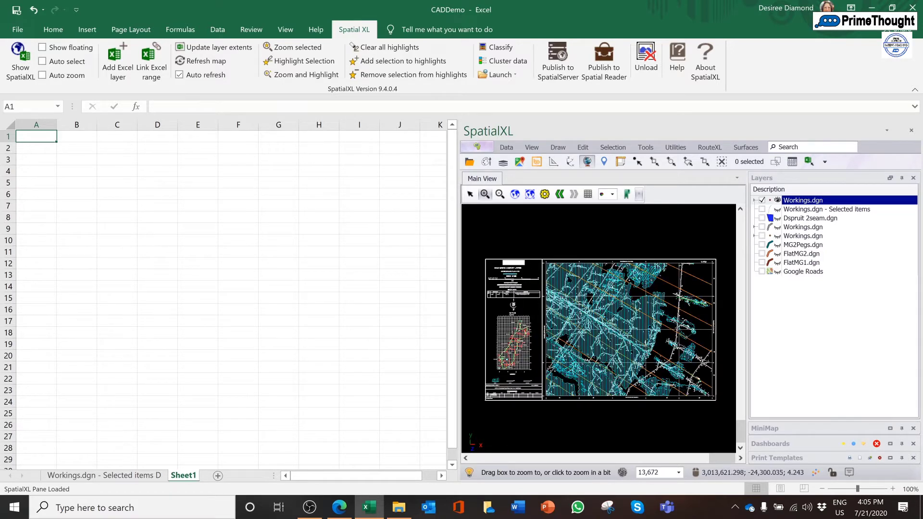
Expand the new Workings.dgn layer and hide its levels Default, 0, 59, 25, 7, 29, 57, 58, 4, 1, 11, 10, 2 and 62
{"action": "left_click", "coordinate": [755, 200]}
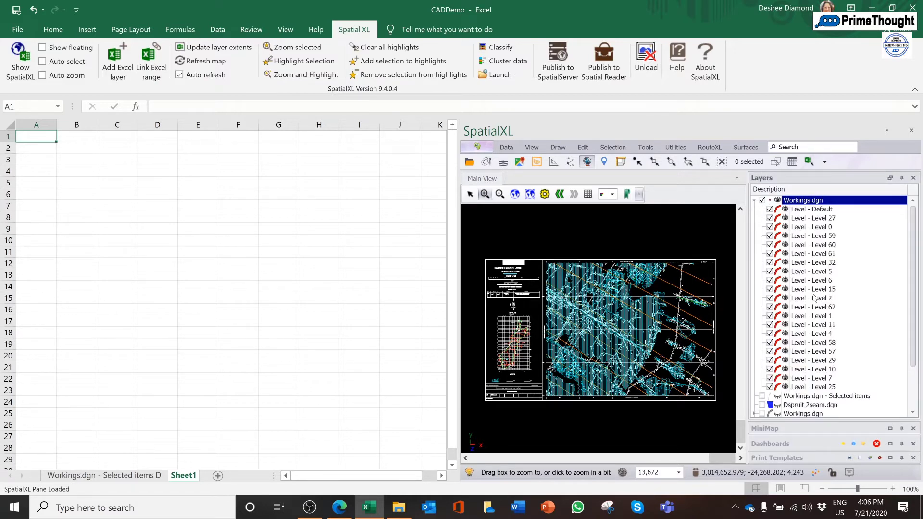
{"action": "left_click", "coordinate": [769, 210]}
{"action": "left_click", "coordinate": [770, 236]}
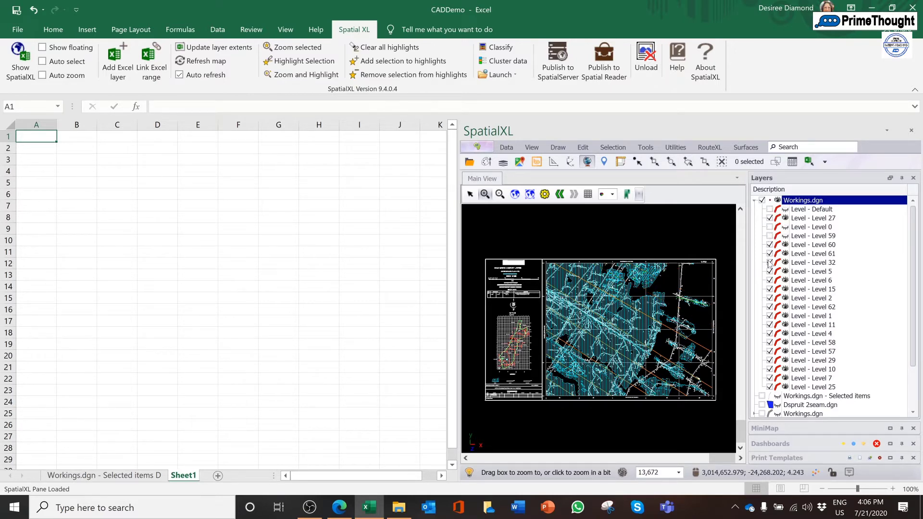
{"action": "left_click", "coordinate": [770, 387]}
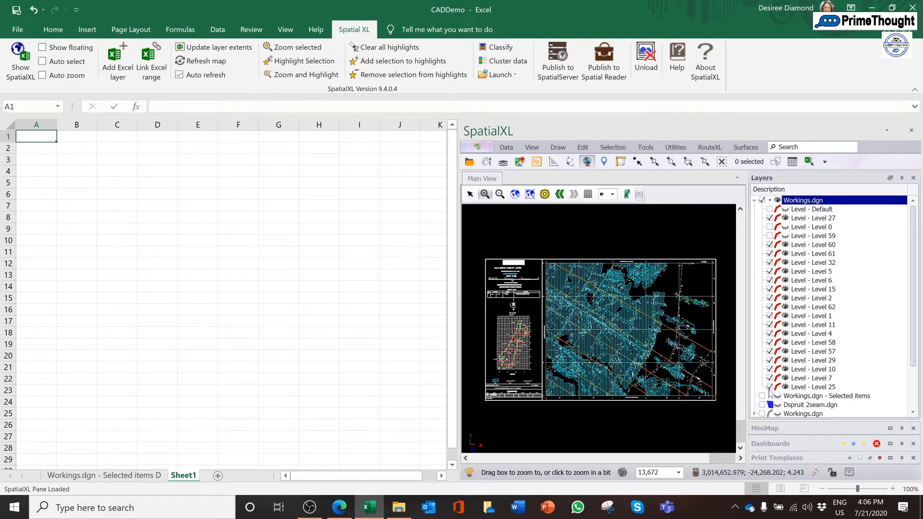
{"action": "left_click", "coordinate": [770, 378]}
{"action": "left_click", "coordinate": [770, 351]}
{"action": "left_click", "coordinate": [769, 334]}
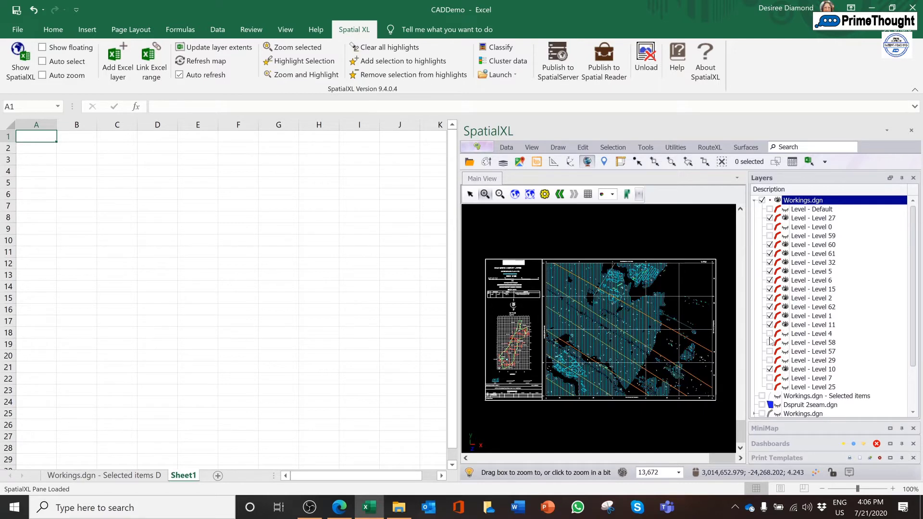
{"action": "left_click", "coordinate": [779, 317]}
{"action": "left_click", "coordinate": [769, 316]}
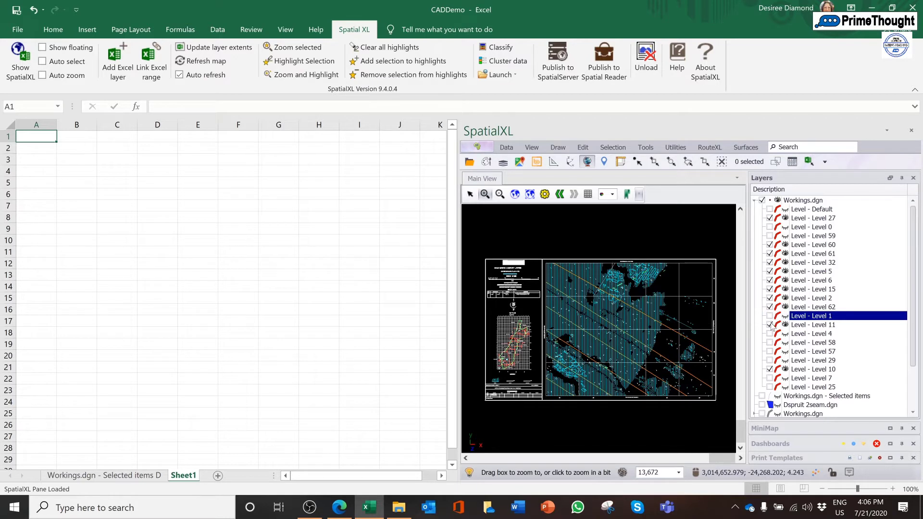
{"action": "left_click", "coordinate": [769, 325]}
{"action": "left_click", "coordinate": [769, 369]}
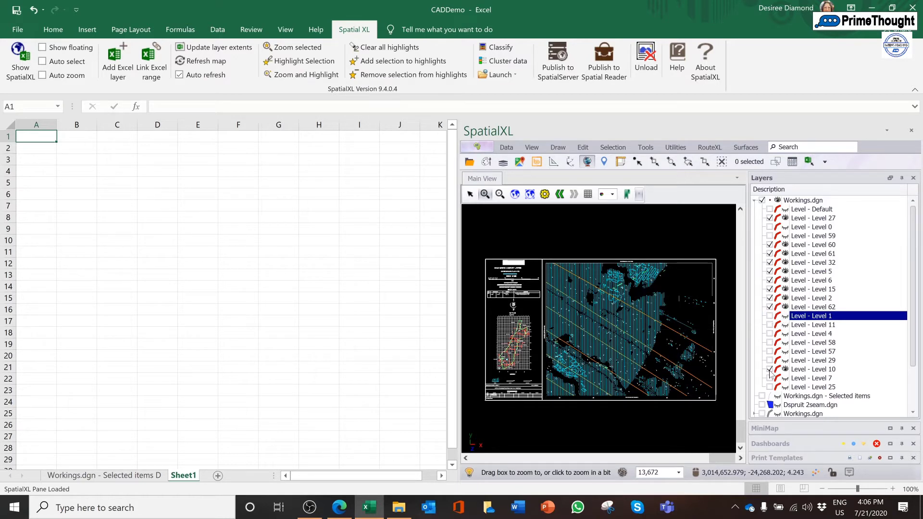
{"action": "left_click", "coordinate": [769, 298]}
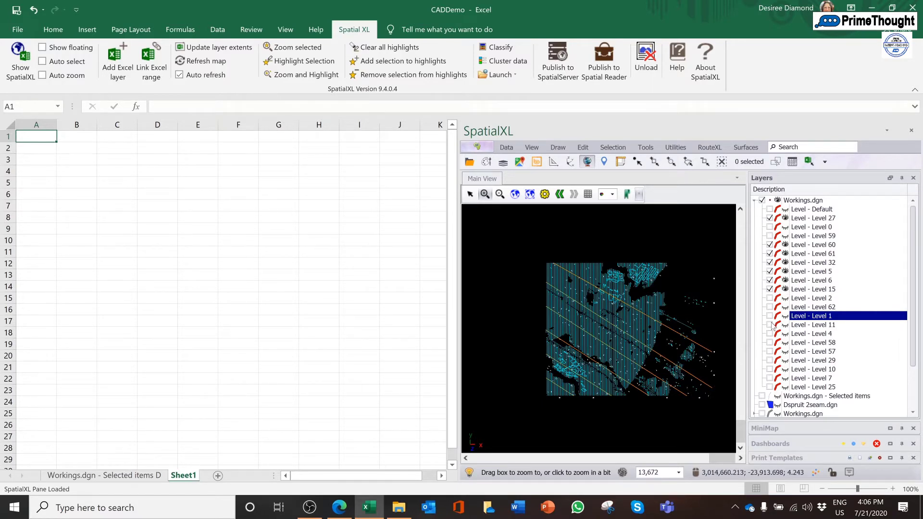
Remove the newly loaded Workings.dgn layer from the map's layer list
{"action": "right_click", "coordinate": [782, 201]}
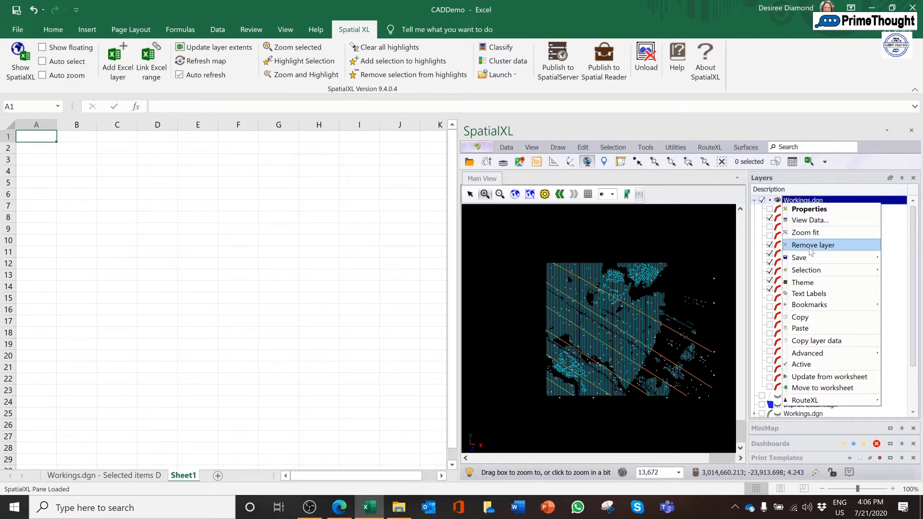
{"action": "left_click", "coordinate": [810, 245]}
{"action": "left_click", "coordinate": [440, 295]}
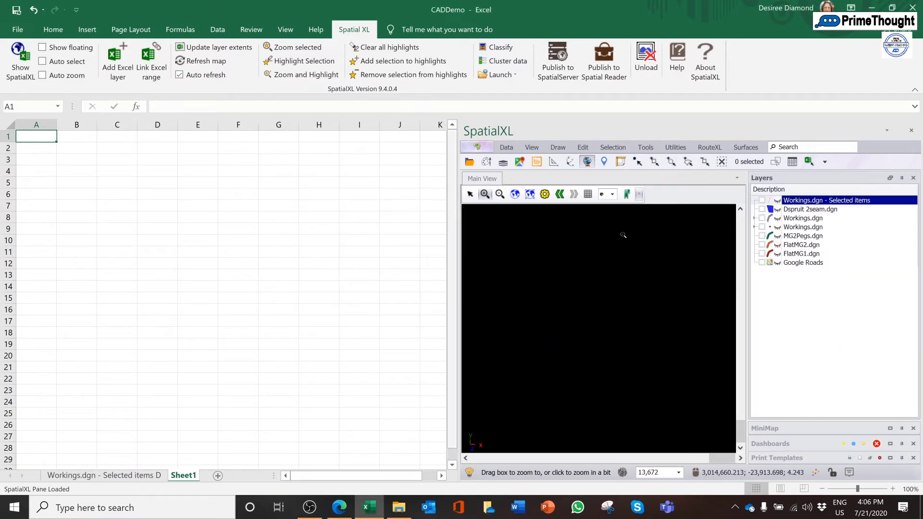
Open the storyboards, show the Workings correct data storyboard and expand the levels of its visible Workings.dgn layer
{"action": "left_click", "coordinate": [487, 149]}
{"action": "left_click", "coordinate": [488, 162]}
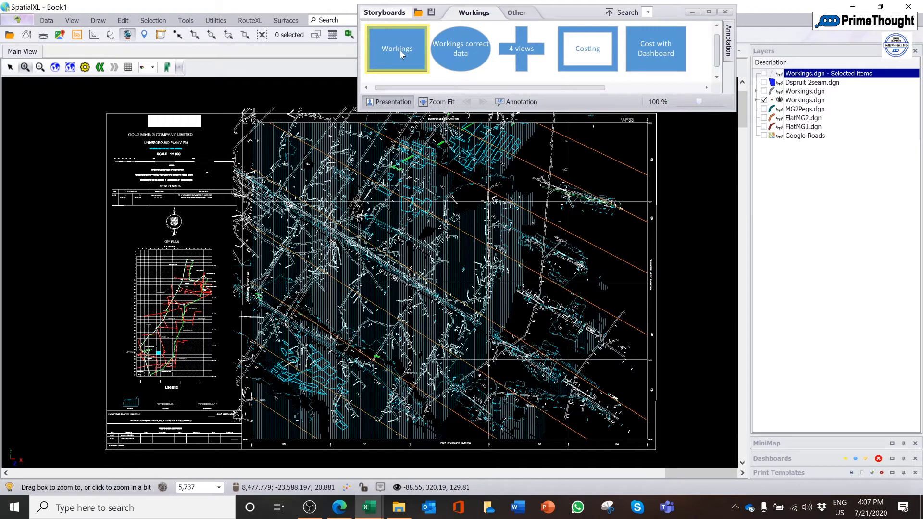
{"action": "left_click", "coordinate": [465, 56]}
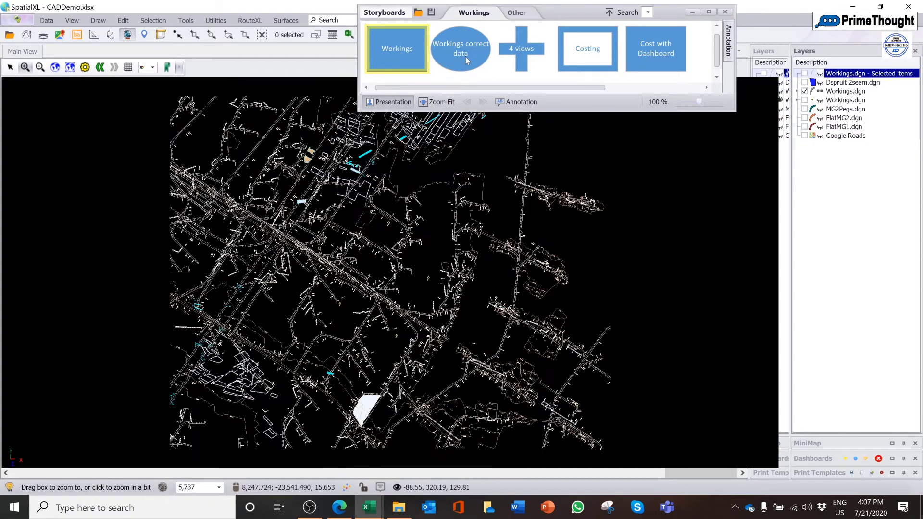
{"action": "left_click", "coordinate": [796, 92]}
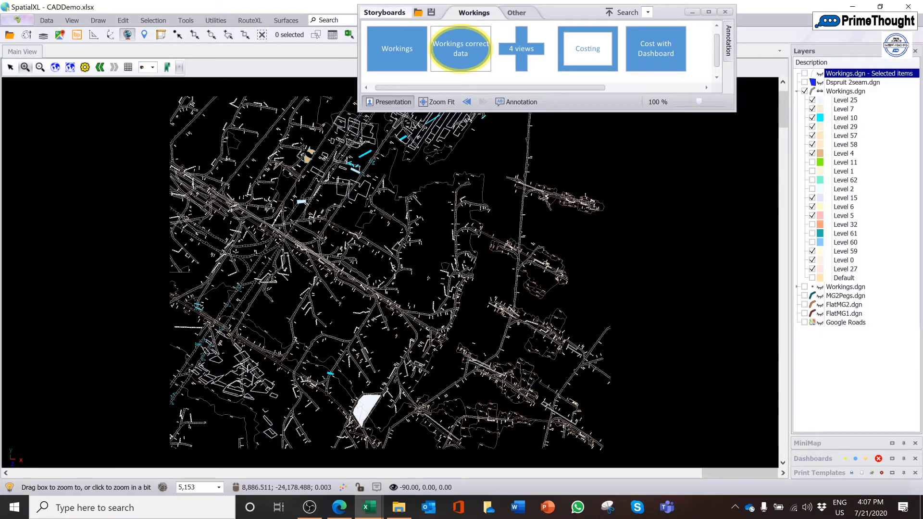
Show the 4 views storyboard and rotate its Main view in 3D, returning it to the top-down orientation
{"action": "left_click", "coordinate": [528, 58]}
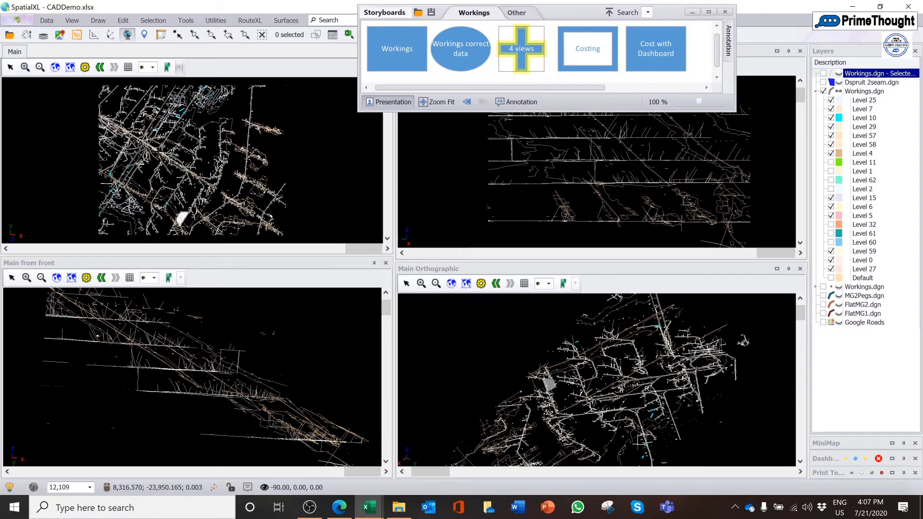
{"action": "mouse_move", "coordinate": [159, 153]}
{"action": "left_mouse_down"}
{"action": "mouse_move", "coordinate": [182, 152]}
{"action": "mouse_move", "coordinate": [139, 159]}
{"action": "mouse_move", "coordinate": [164, 150]}
{"action": "left_mouse_up"}
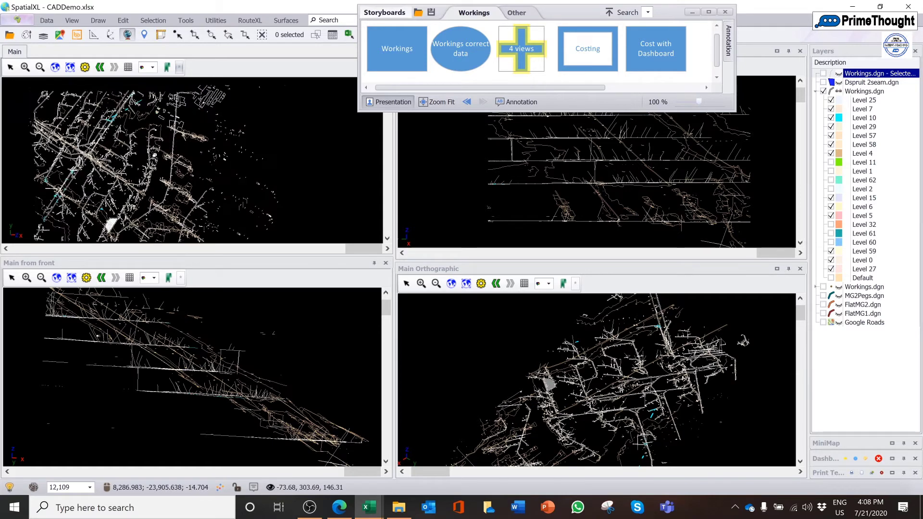
{"action": "left_click", "coordinate": [79, 22]}
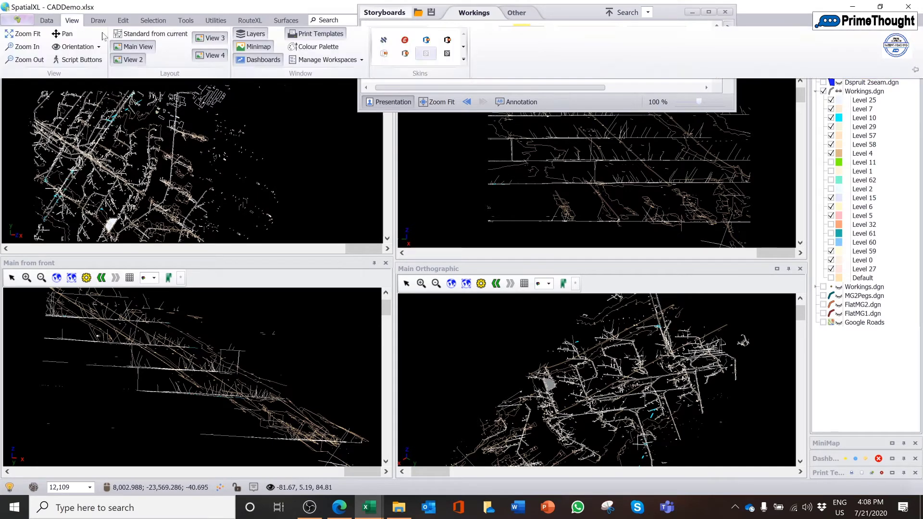
{"action": "left_click", "coordinate": [76, 47]}
{"action": "left_click", "coordinate": [91, 61]}
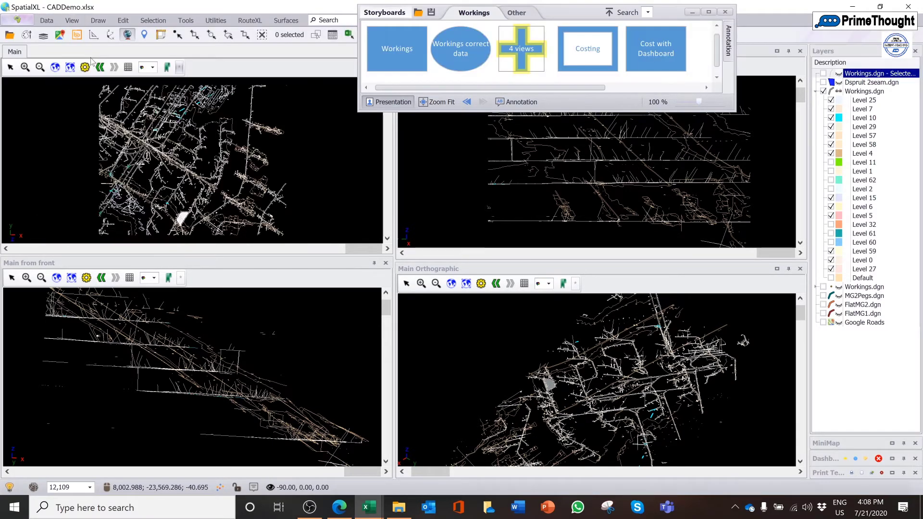
Select the visible Workings.dgn layer and minimize the Storyboards window
{"action": "left_click", "coordinate": [862, 91]}
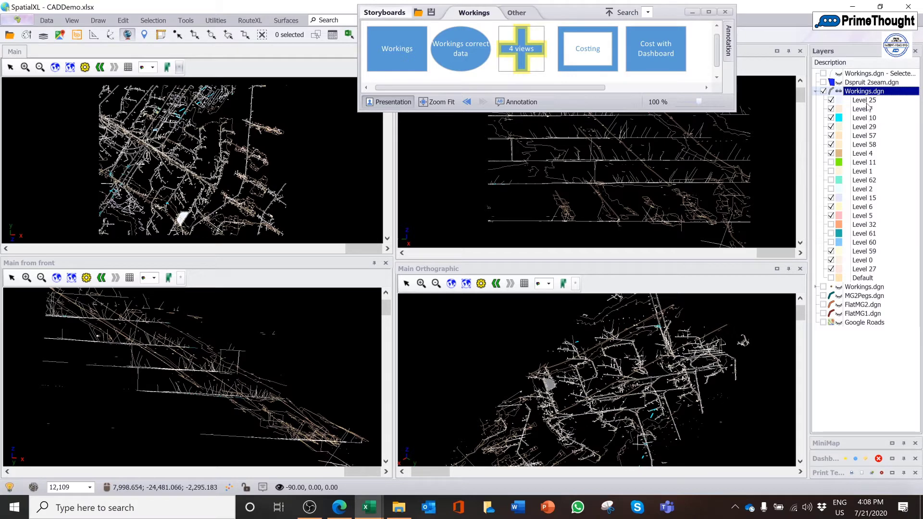
{"action": "left_click", "coordinate": [692, 12]}
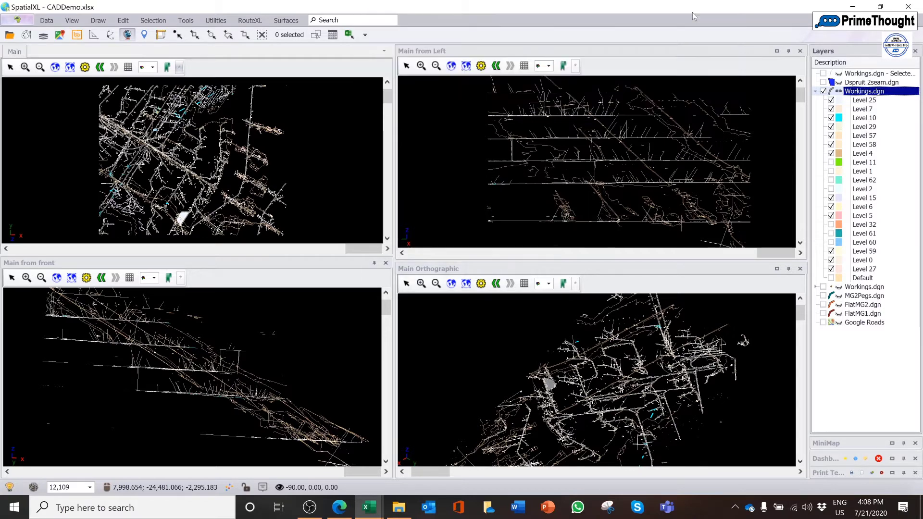
Move the visible Workings.dgn layer to a worksheet named Workings.dgn Data with all columns and Internalize layer, making it an Excel layer
{"action": "right_click", "coordinate": [864, 95]}
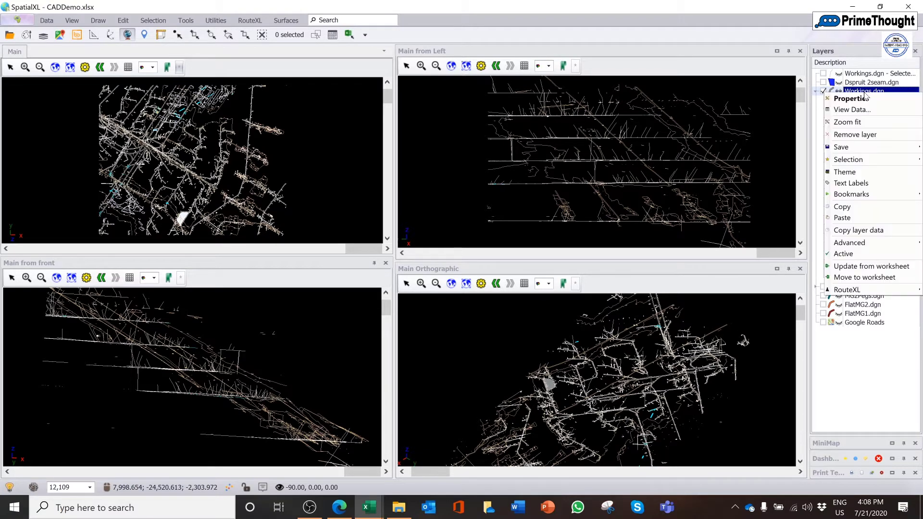
{"action": "left_click", "coordinate": [860, 278]}
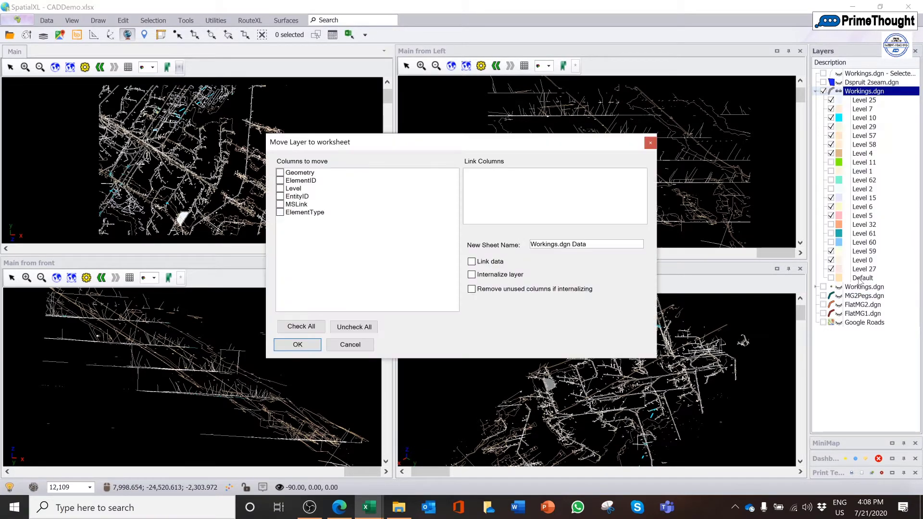
{"action": "left_click", "coordinate": [313, 327]}
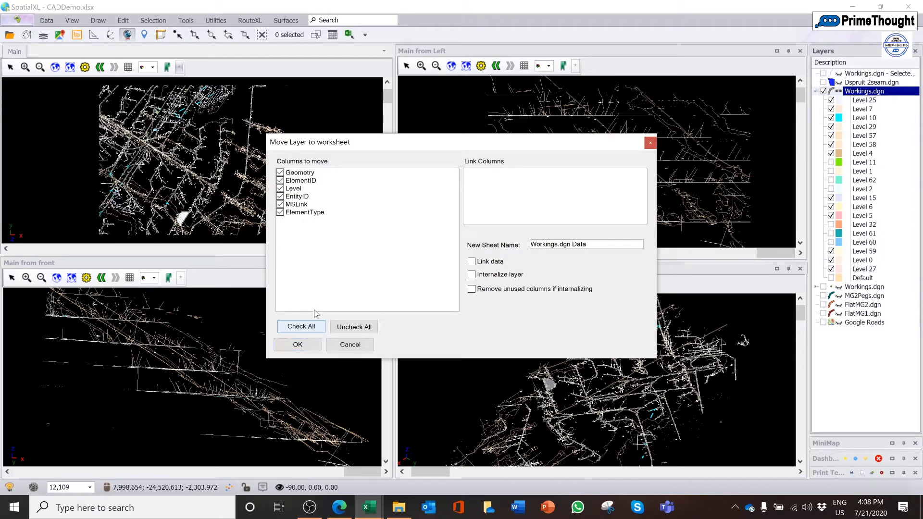
{"action": "left_click", "coordinate": [477, 277]}
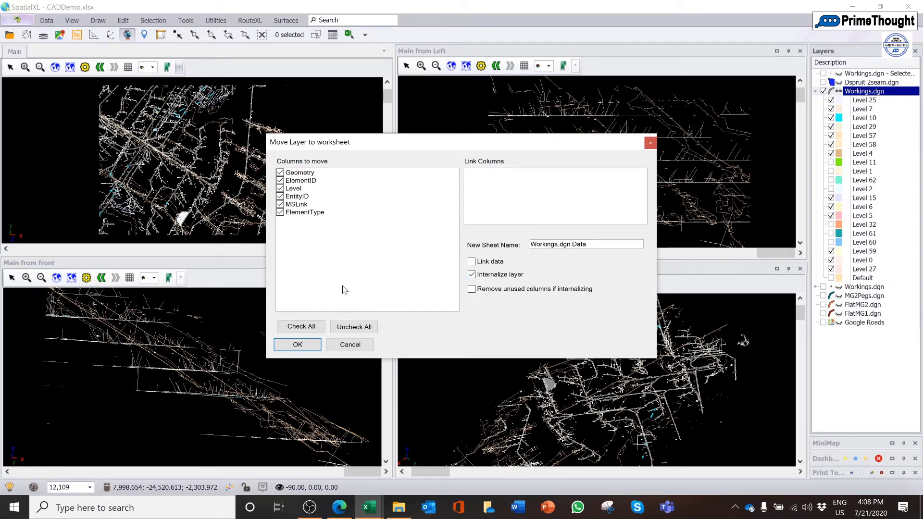
{"action": "left_click", "coordinate": [315, 345]}
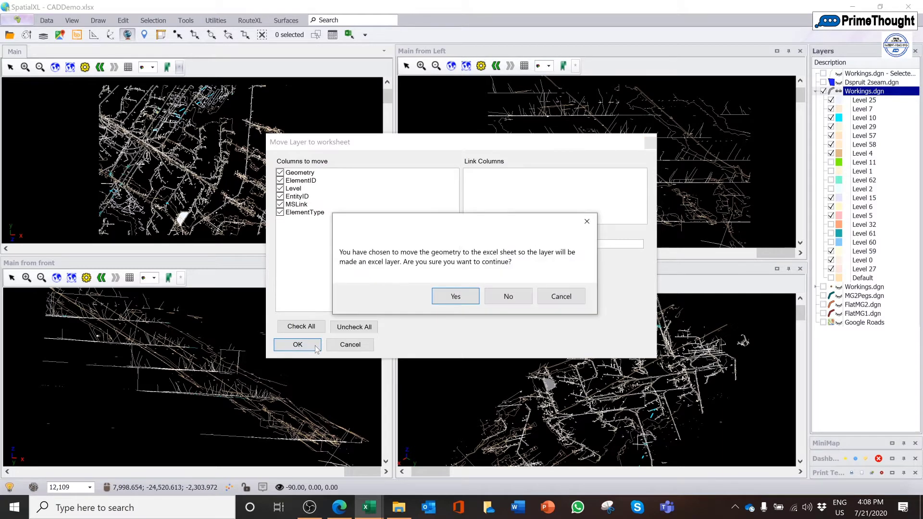
{"action": "left_click", "coordinate": [455, 297]}
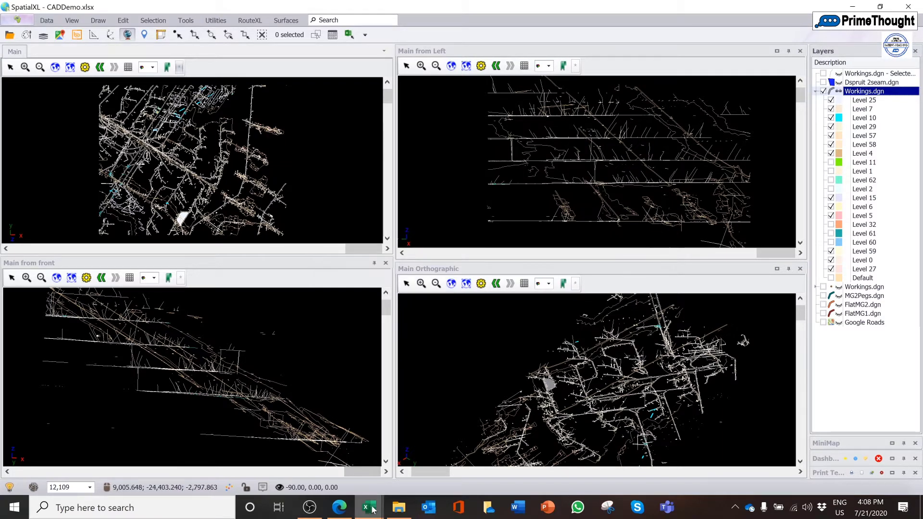
Inspect the layer type and range in the Workings.dgn layer's data properties, leaving the properties unedited
{"action": "mouse_move", "coordinate": [372, 508]}
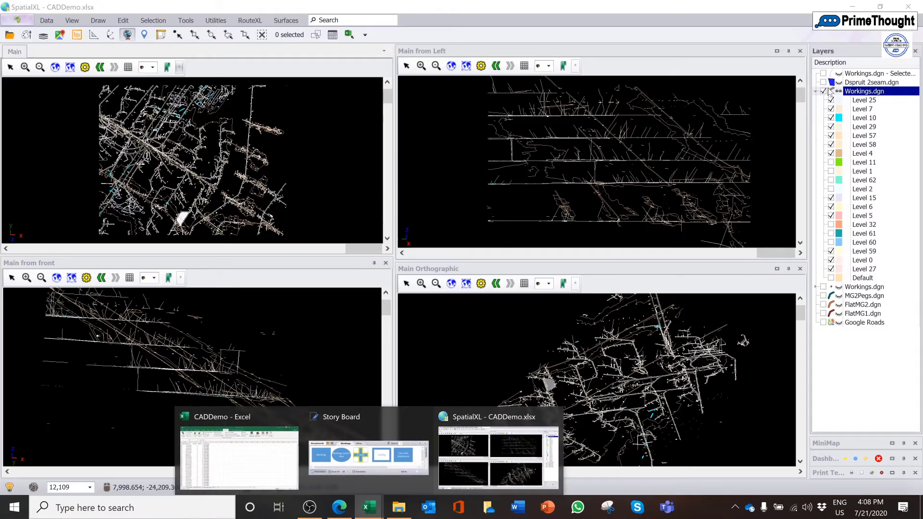
{"action": "right_click", "coordinate": [861, 95]}
{"action": "left_click", "coordinate": [861, 99]}
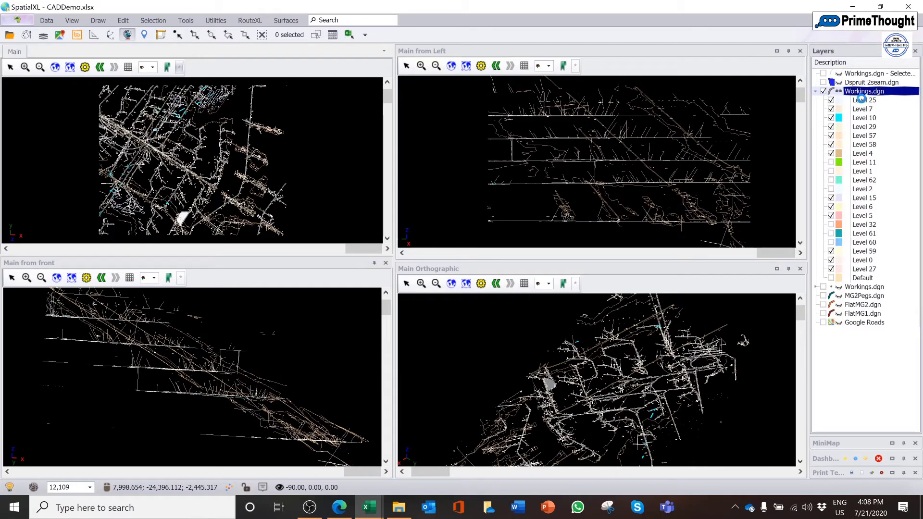
{"action": "left_click", "coordinate": [286, 169]}
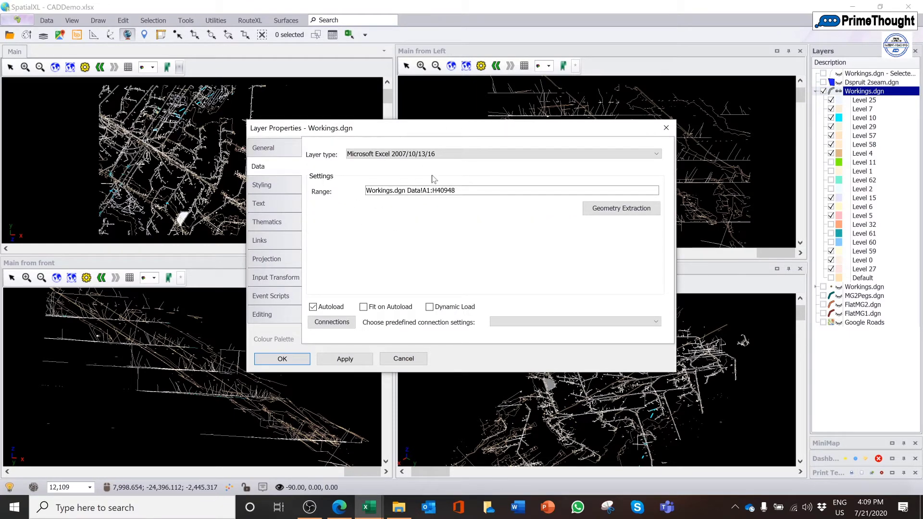
{"action": "left_click", "coordinate": [666, 127]}
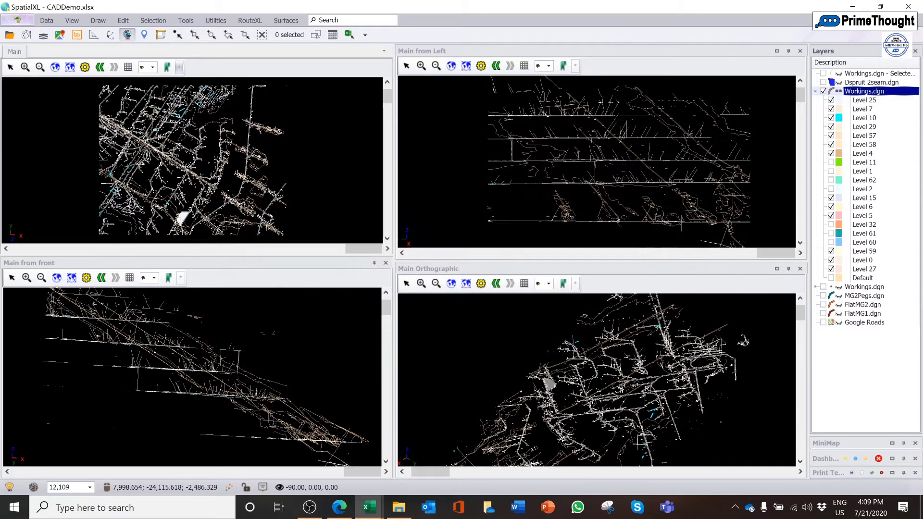
Switch to the CADDemo workbook in Excel and examine the ElementType values on the Workings.dgn Data sheet
{"action": "mouse_move", "coordinate": [379, 512]}
{"action": "left_click", "coordinate": [225, 459]}
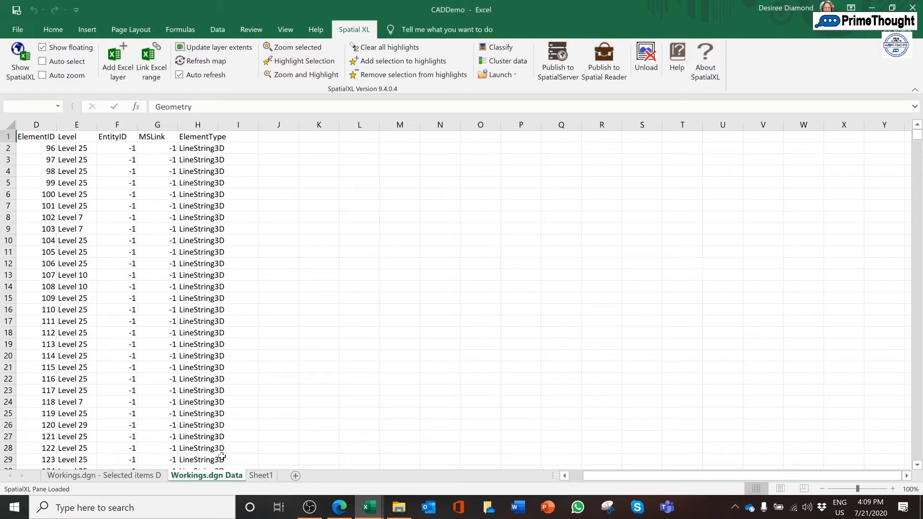
{"action": "left_click", "coordinate": [188, 321]}
{"action": "left_click", "coordinate": [186, 183]}
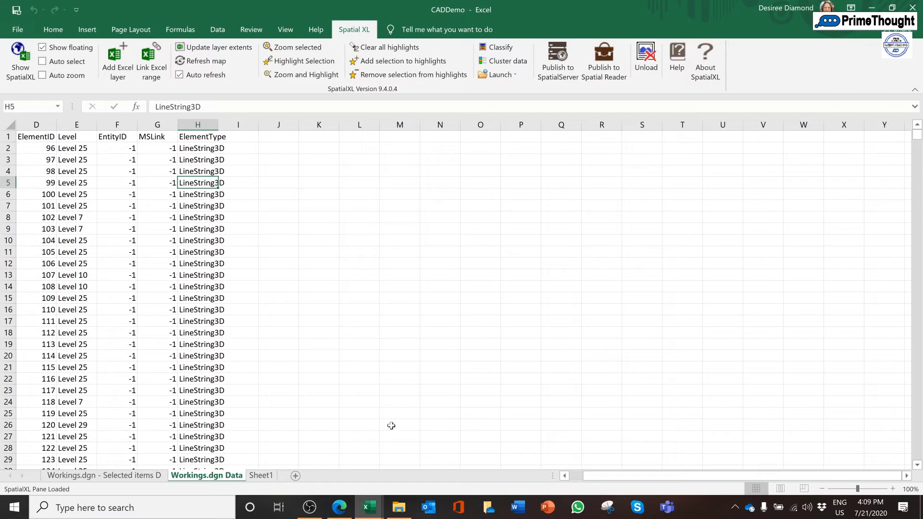
Switch back to SpatialXL, bring up the Storyboards window and show the Workings storyboard
{"action": "mouse_move", "coordinate": [376, 503]}
{"action": "left_click", "coordinate": [495, 447]}
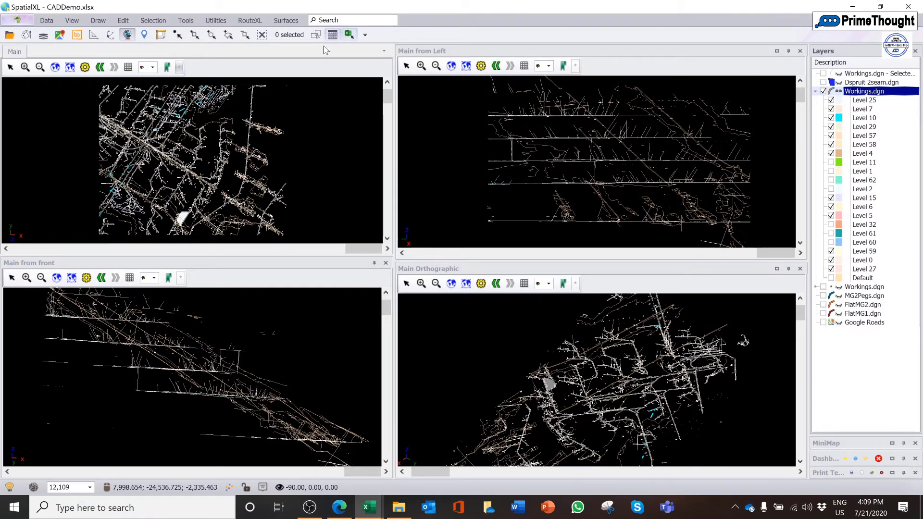
{"action": "mouse_move", "coordinate": [376, 513]}
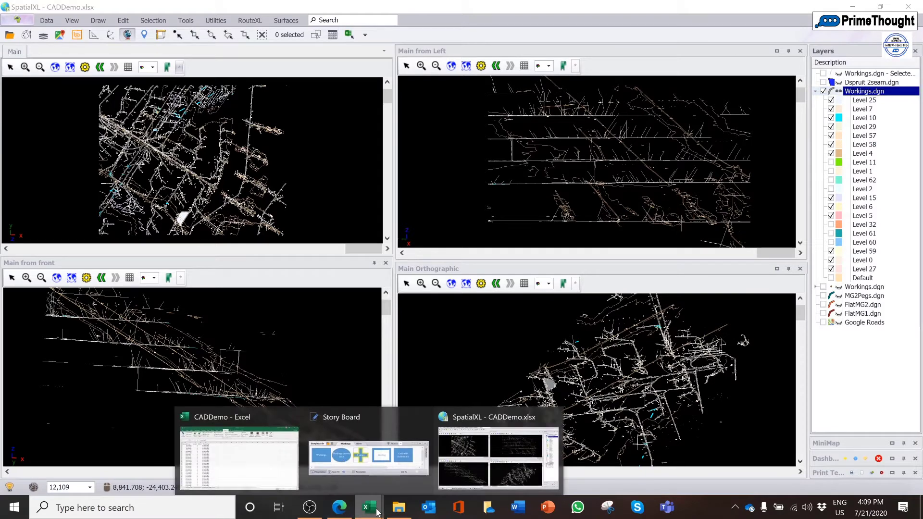
{"action": "left_click", "coordinate": [364, 454]}
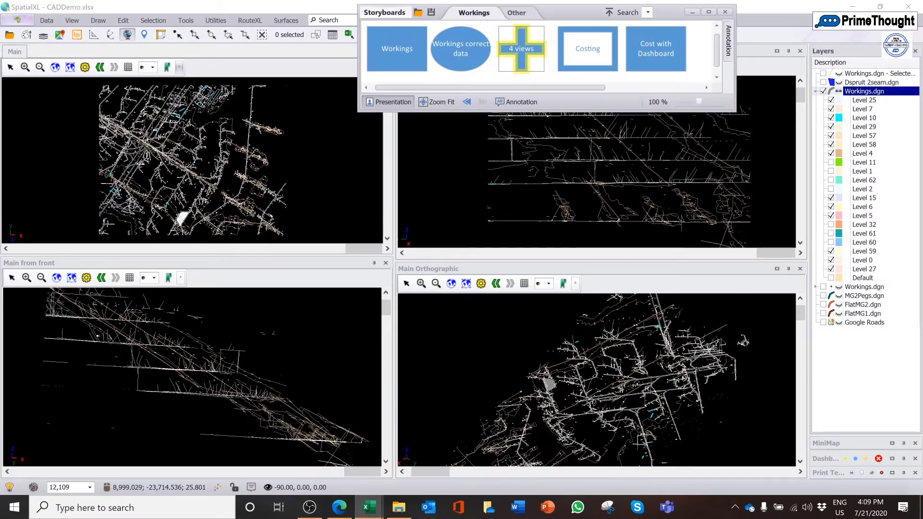
{"action": "left_click", "coordinate": [379, 60]}
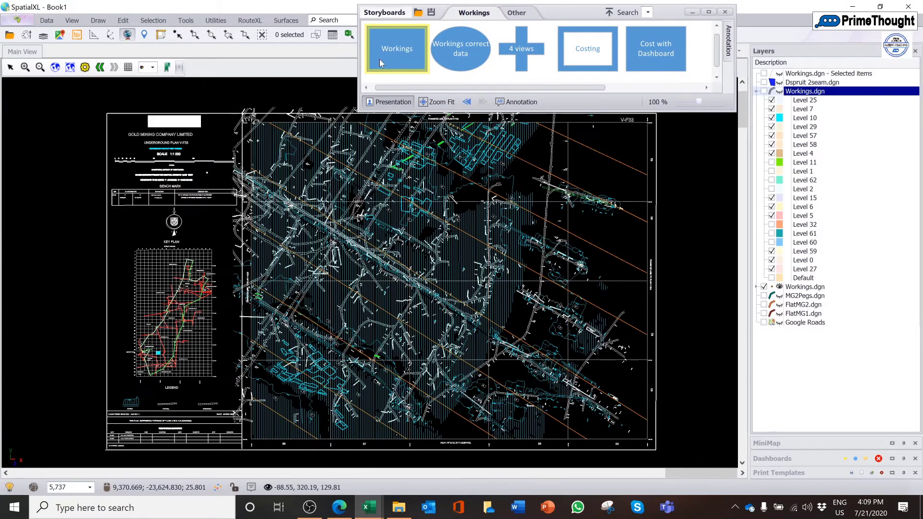
Collapse the upper Workings.dgn layer and display it instead of the lower one, then close the floating map to dock it in Excel
{"action": "left_click", "coordinate": [757, 91]}
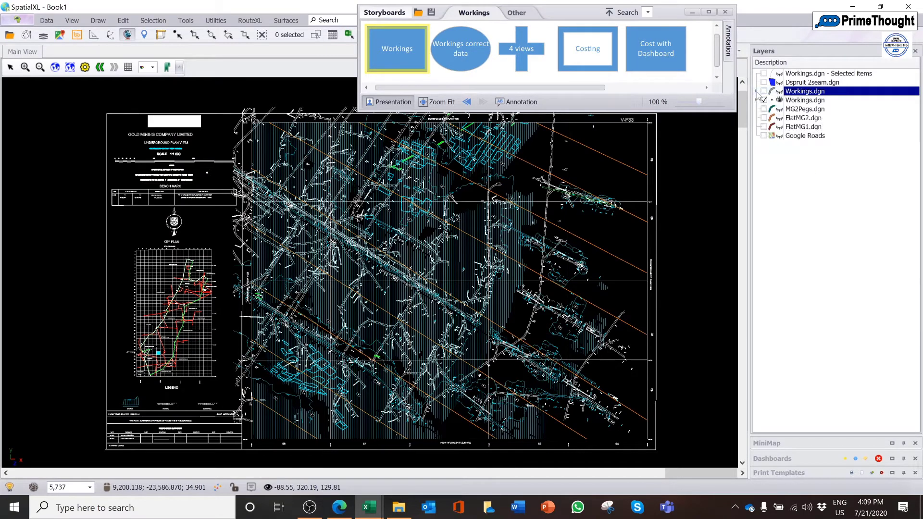
{"action": "left_click", "coordinate": [766, 92]}
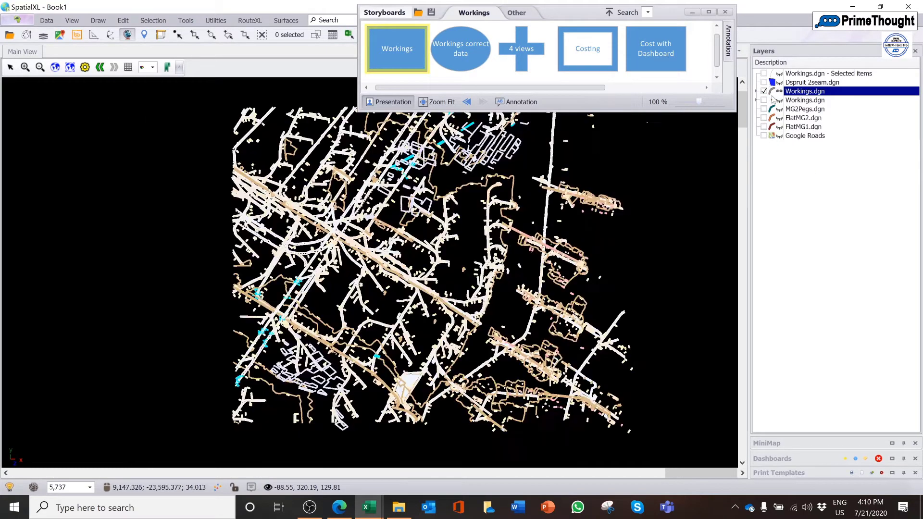
{"action": "left_click", "coordinate": [909, 6]}
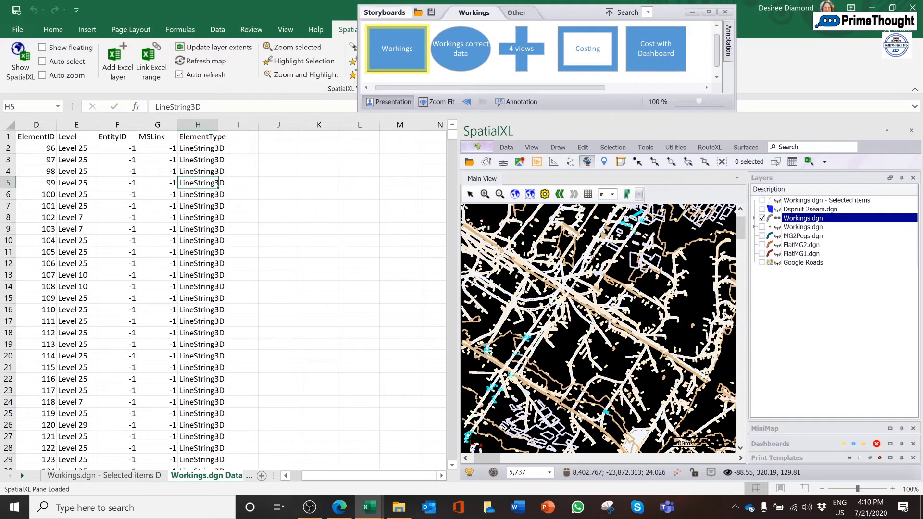
Make the lines of the visible Workings.dgn layer thinner through its styling properties
{"action": "right_click", "coordinate": [809, 221]}
{"action": "left_click", "coordinate": [818, 227]}
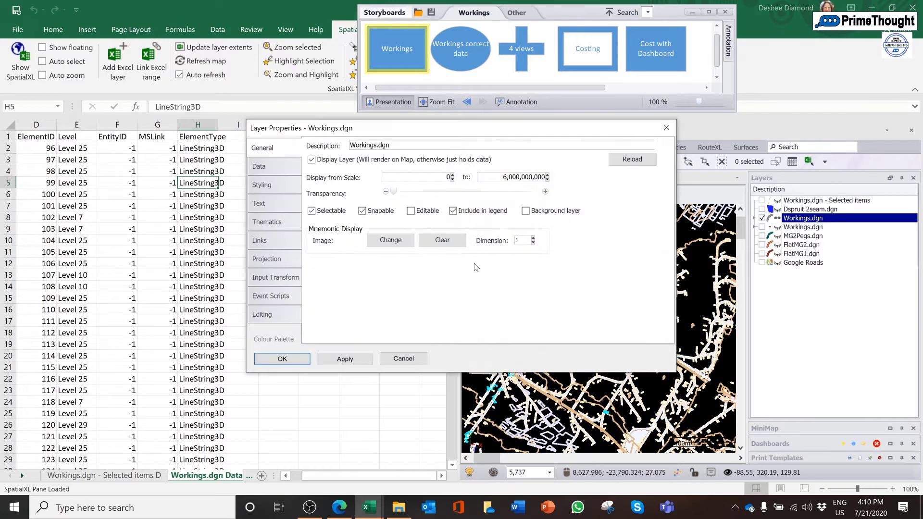
{"action": "left_click", "coordinate": [288, 187]}
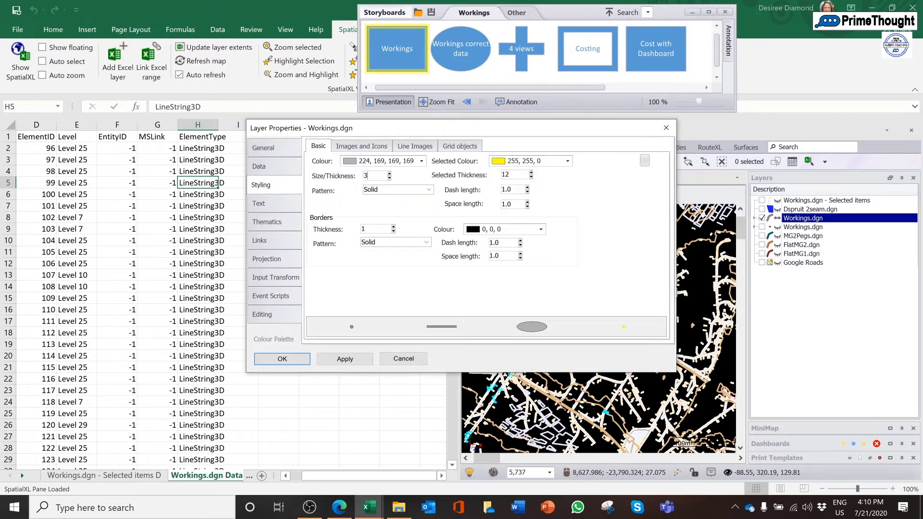
{"action": "left_click", "coordinate": [364, 229]}
{"action": "left_click", "coordinate": [270, 360]}
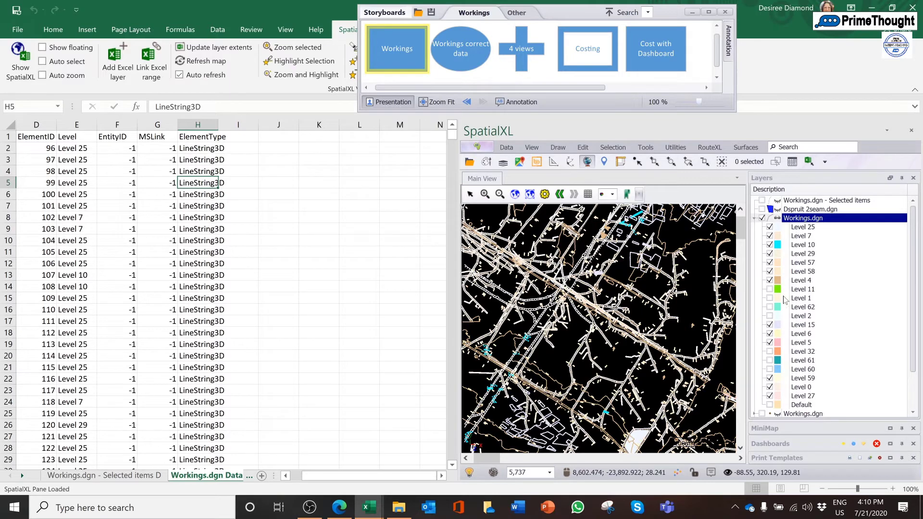
Turn on filtering for the Workings.dgn Data header row, moving the Storyboards window clear of the filter command
{"action": "left_click", "coordinate": [198, 138]}
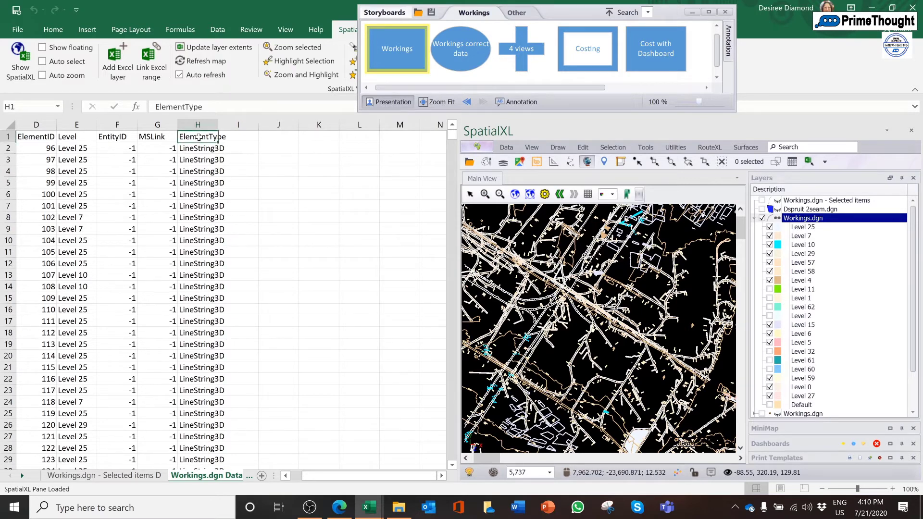
{"action": "left_click", "coordinate": [217, 29]}
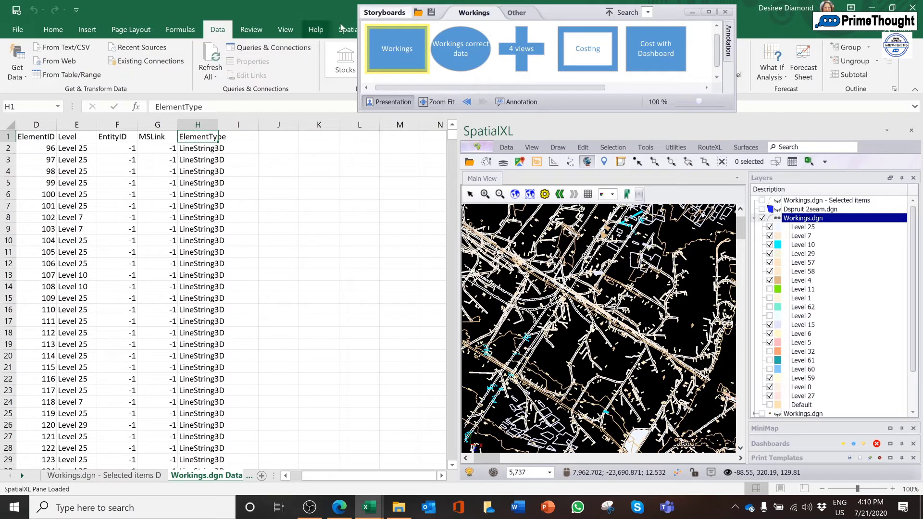
{"action": "left_click_drag", "start_coordinate": [575, 17], "coordinate": [635, 26]}
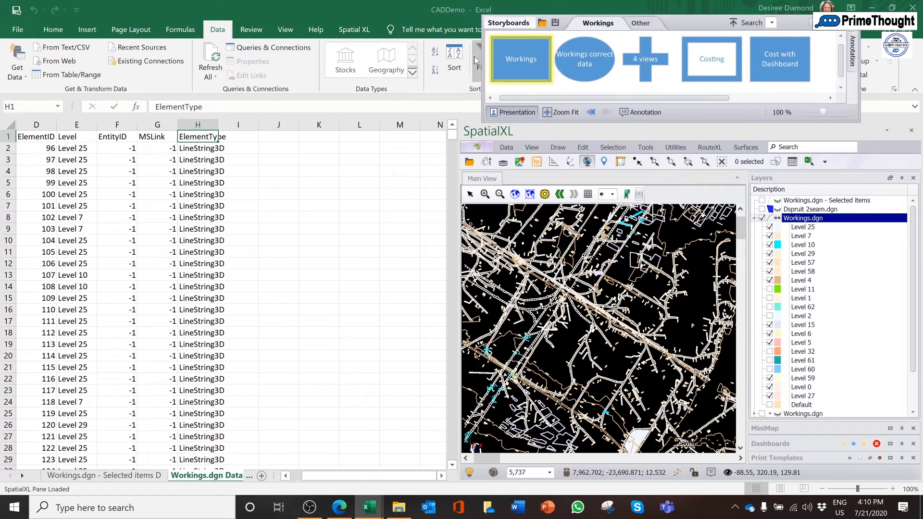
{"action": "right_click", "coordinate": [475, 57]}
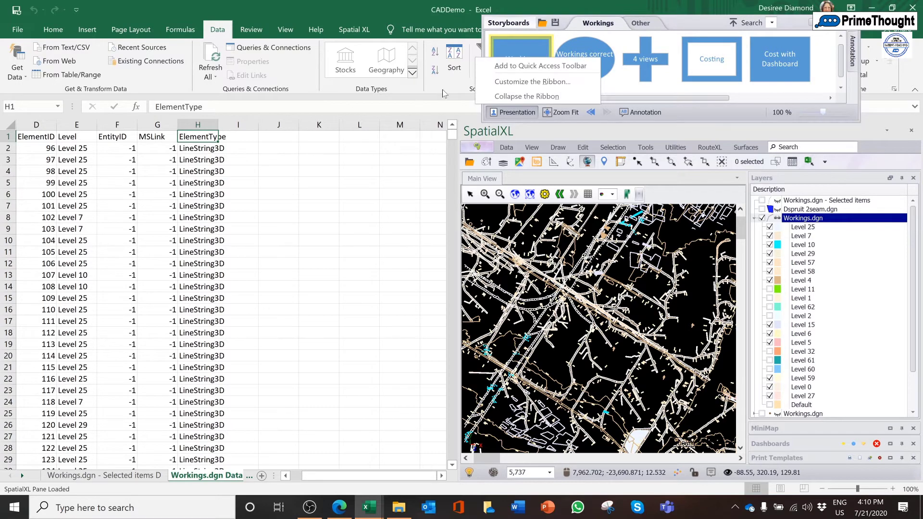
{"action": "left_click", "coordinate": [476, 52]}
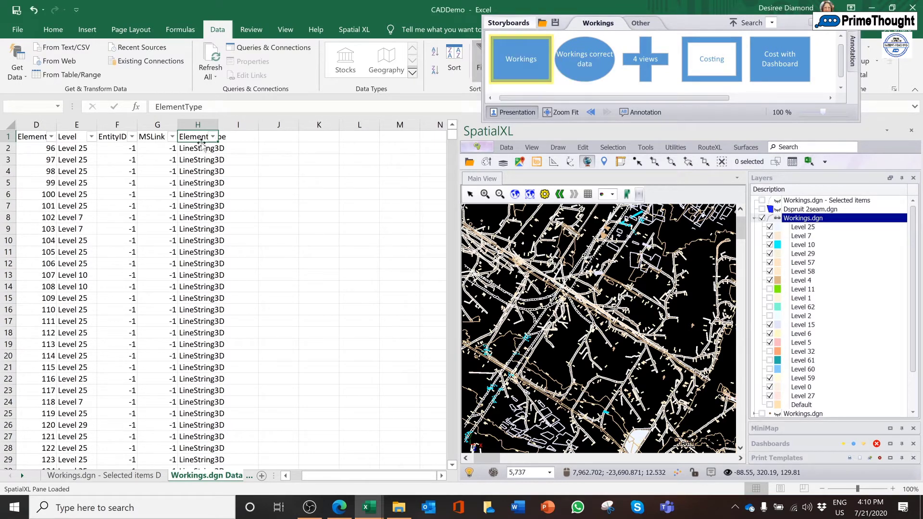
Filter the Level column to show only Level 25 on the sheet and map, then restore all levels
{"action": "left_click", "coordinate": [91, 137]}
{"action": "left_click", "coordinate": [27, 271]}
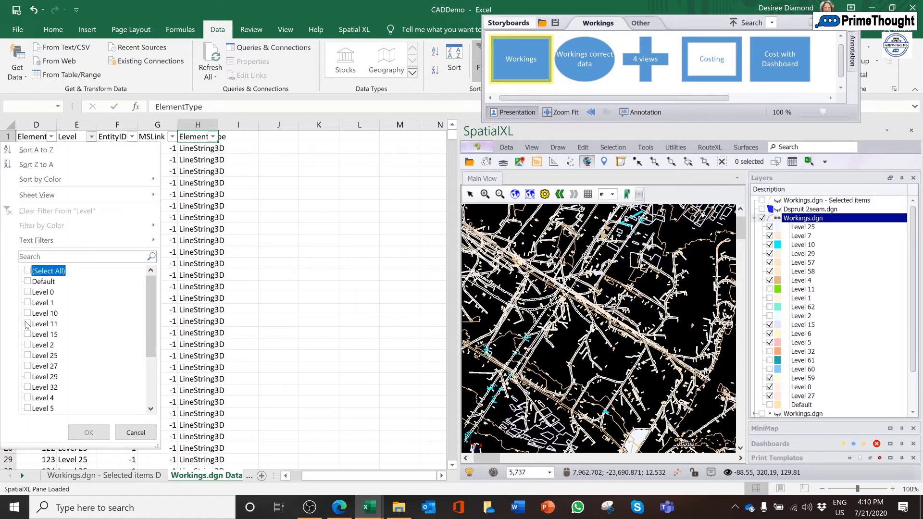
{"action": "left_click", "coordinate": [28, 356]}
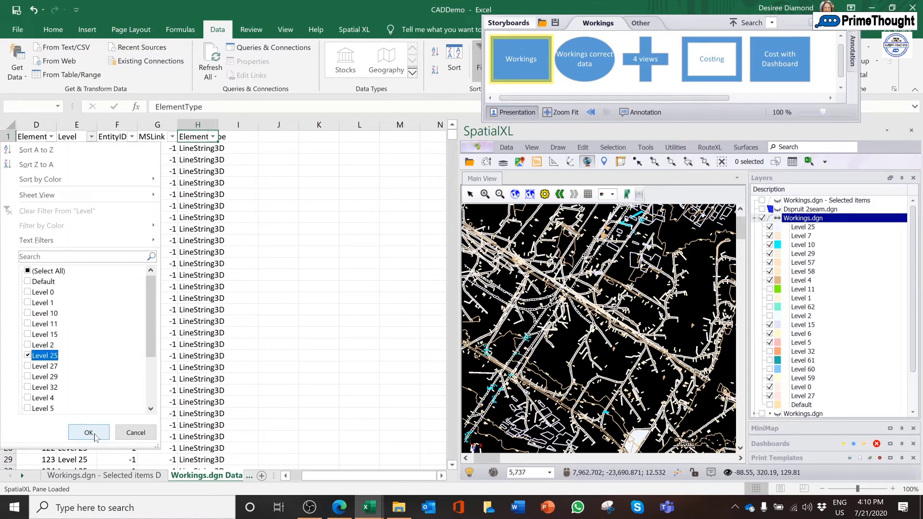
{"action": "left_click", "coordinate": [91, 433]}
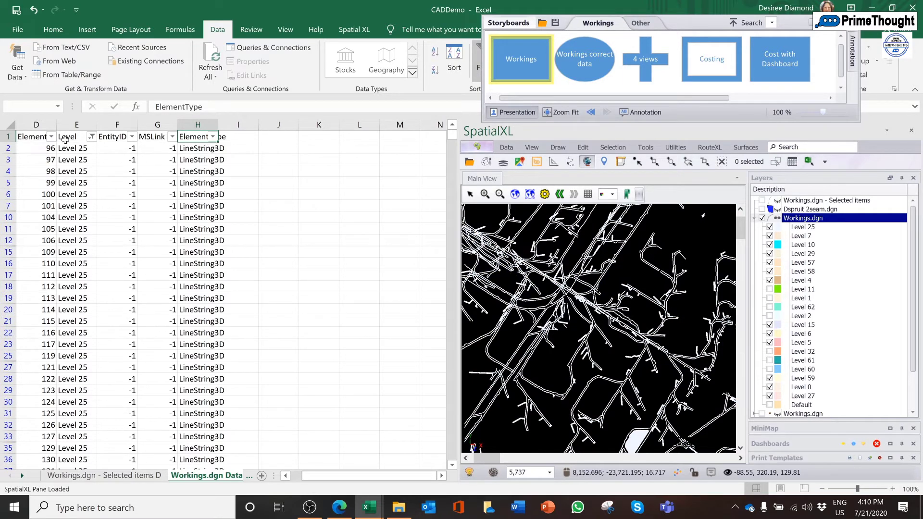
{"action": "left_click", "coordinate": [88, 136]}
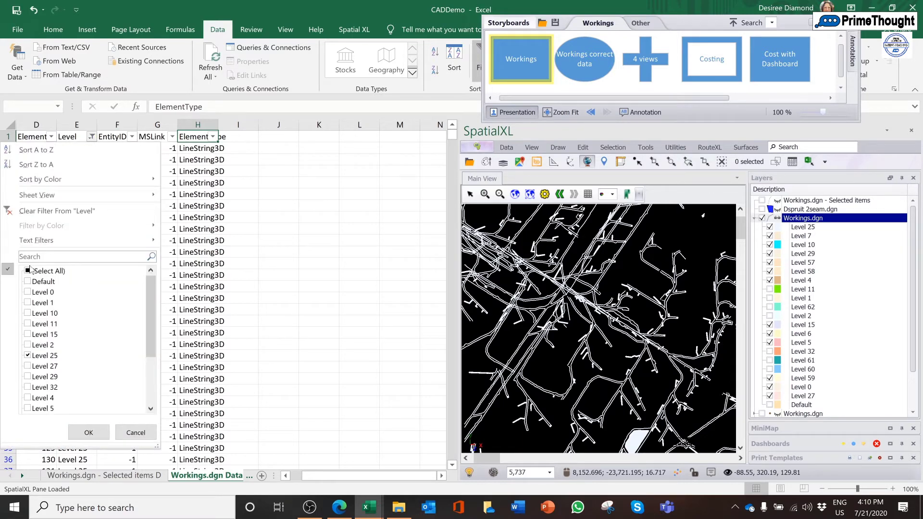
{"action": "left_click", "coordinate": [89, 433]}
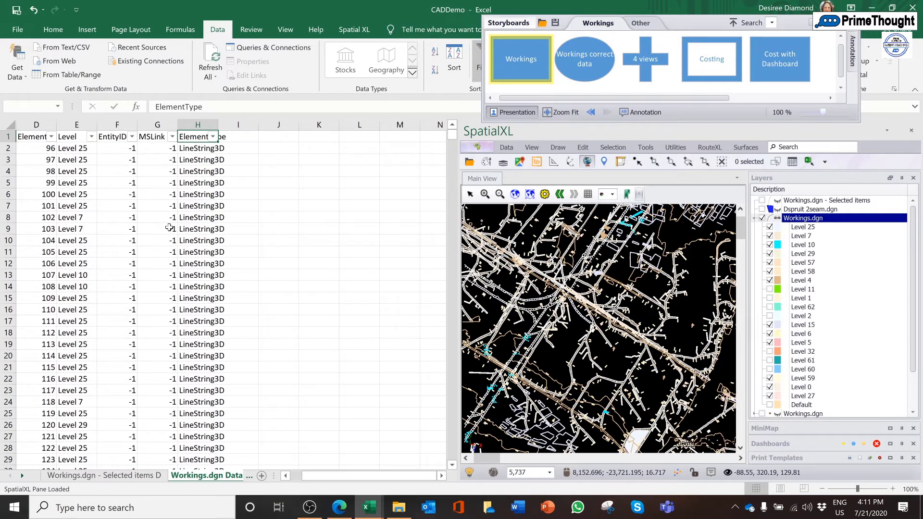
Filter the Level column to show only Level 0 on the sheet and map, then restore all levels
{"action": "left_click", "coordinate": [91, 136]}
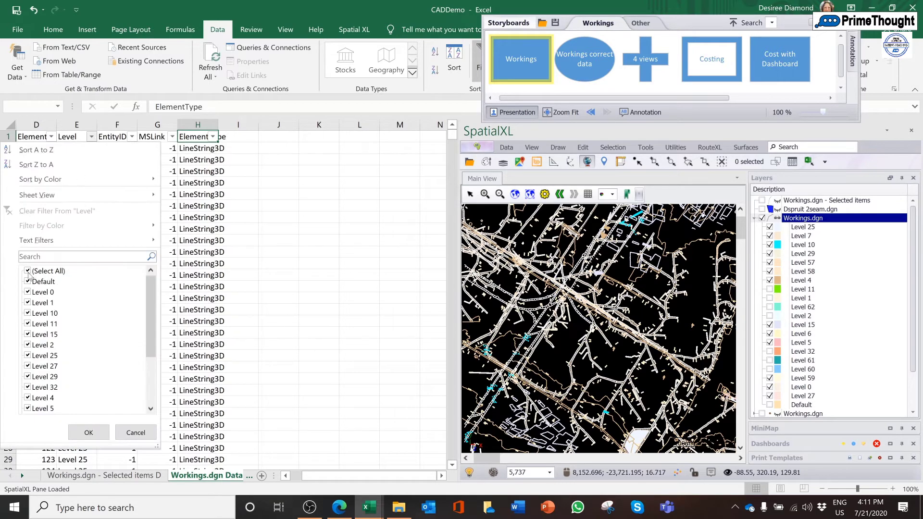
{"action": "left_click", "coordinate": [28, 272]}
{"action": "left_click", "coordinate": [28, 293]}
{"action": "left_click", "coordinate": [89, 432]}
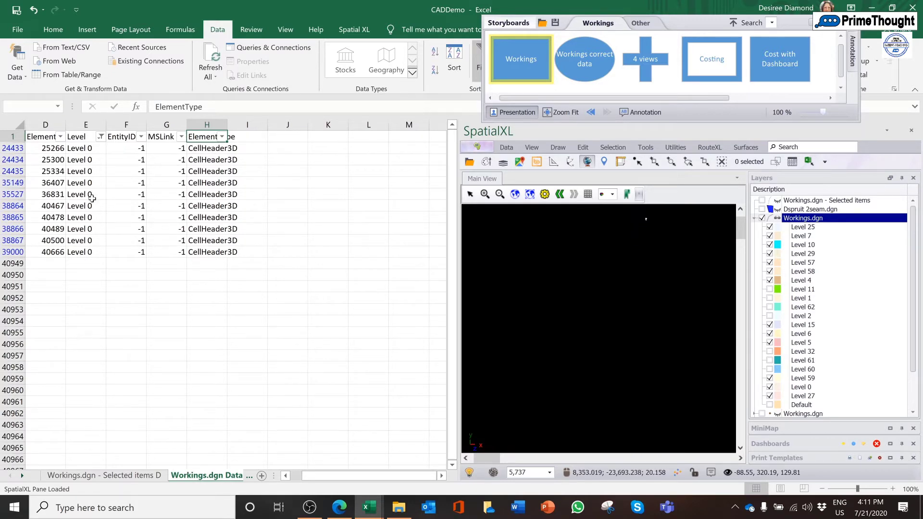
{"action": "left_click", "coordinate": [101, 138]}
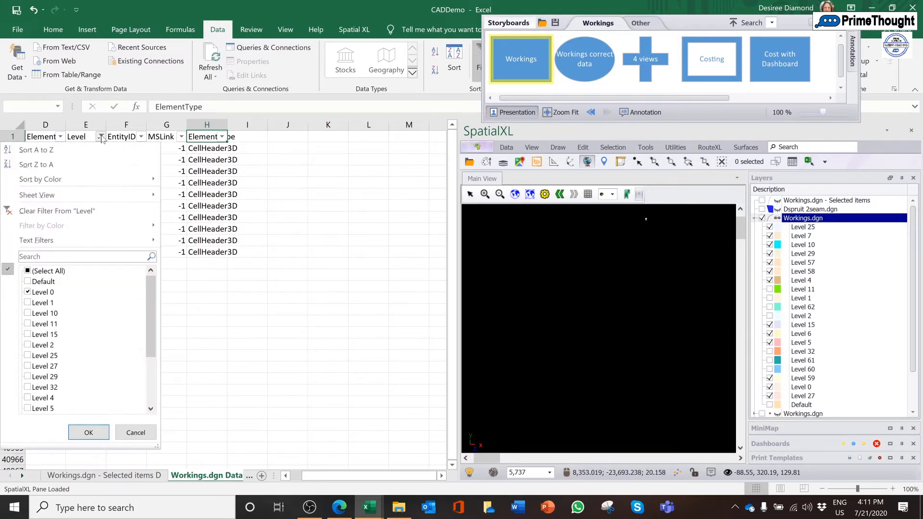
{"action": "left_click", "coordinate": [27, 272]}
{"action": "left_click", "coordinate": [88, 432]}
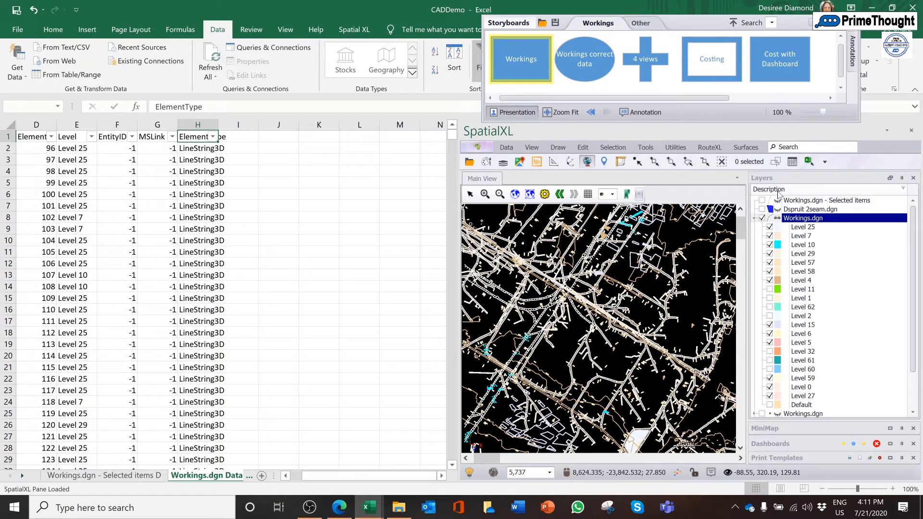
Collapse and hide the Workings.dgn layer, and display the Workings.dgn - Selected items layer with its worksheet instead
{"action": "left_click", "coordinate": [754, 219]}
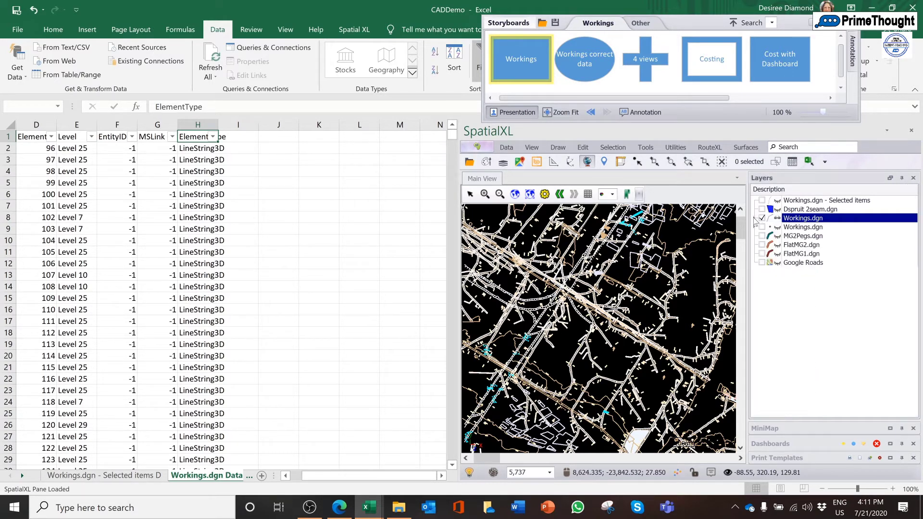
{"action": "left_click", "coordinate": [761, 218]}
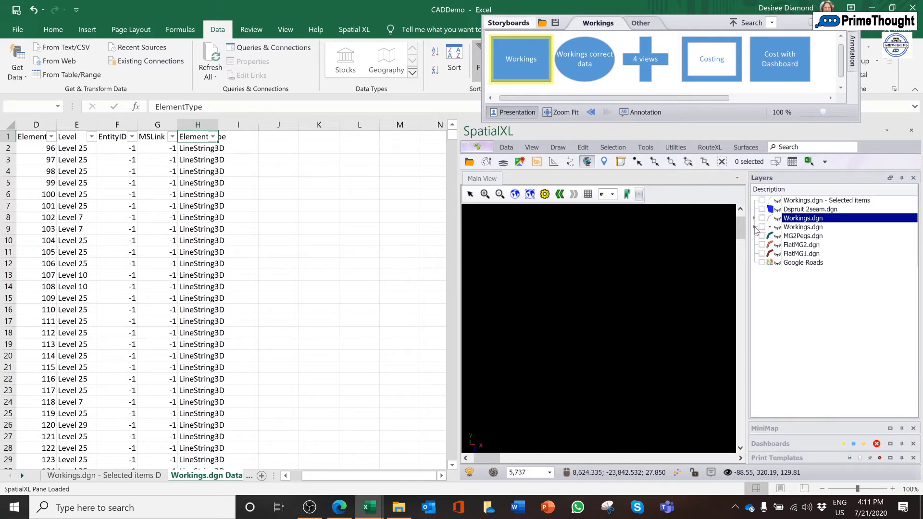
{"action": "left_click", "coordinate": [754, 228]}
{"action": "left_click", "coordinate": [759, 228]}
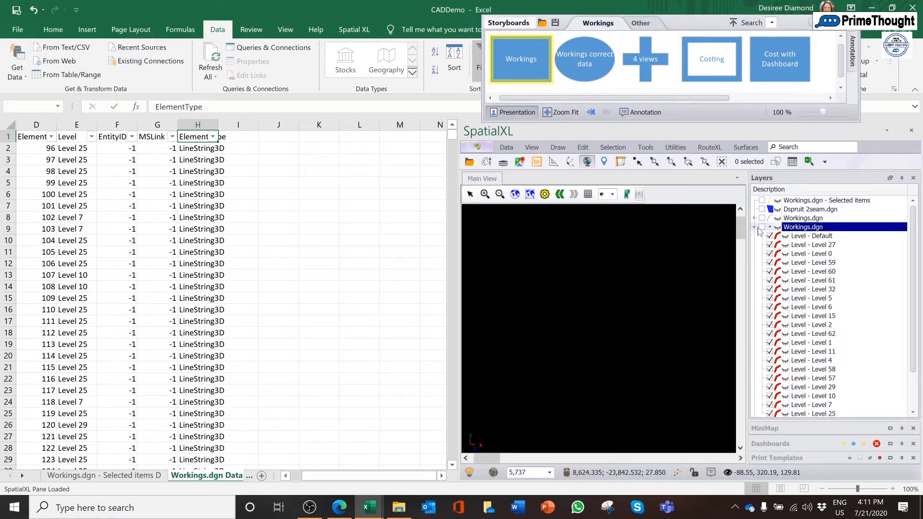
{"action": "left_click", "coordinate": [755, 227]}
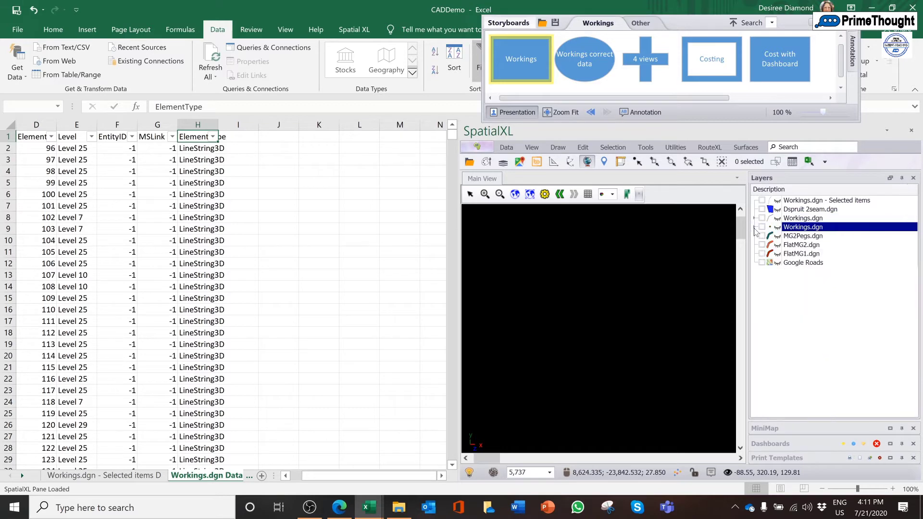
{"action": "left_click", "coordinate": [762, 201]}
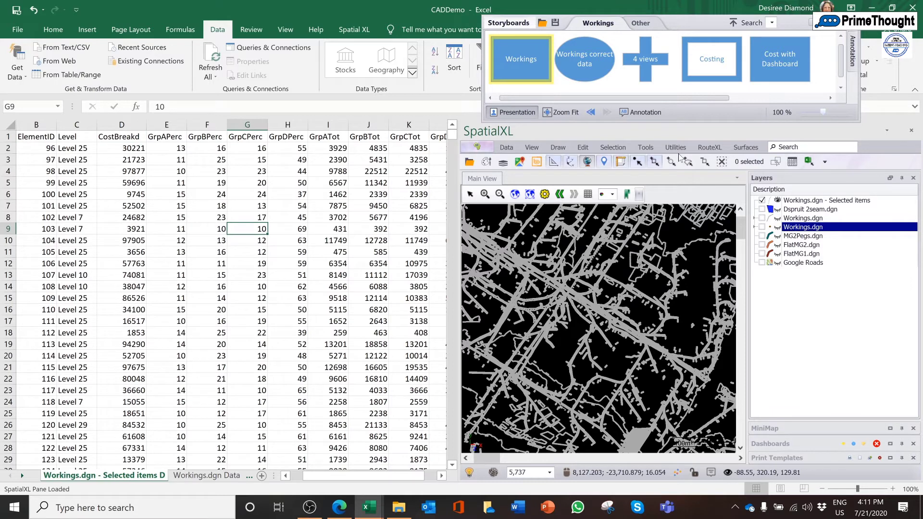
{"action": "left_click", "coordinate": [816, 203]}
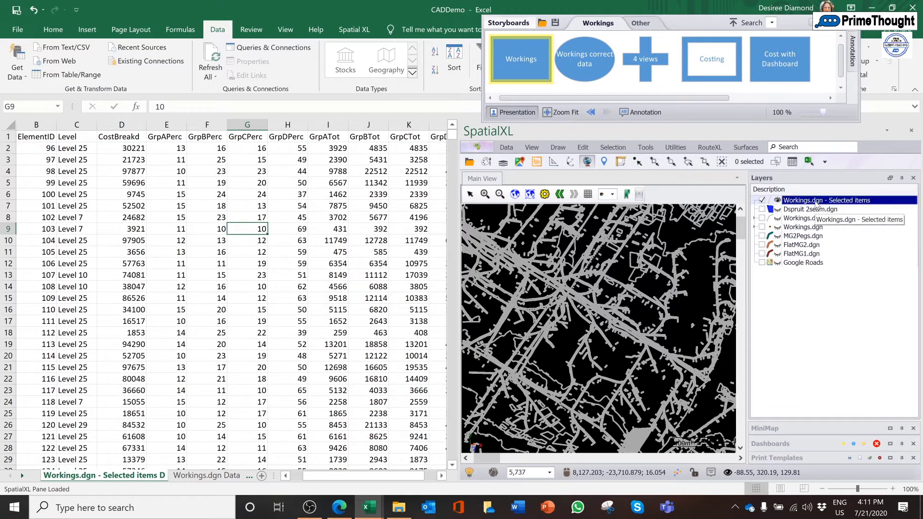
{"action": "right_click", "coordinate": [815, 202]}
{"action": "mouse_move", "coordinate": [841, 284]}
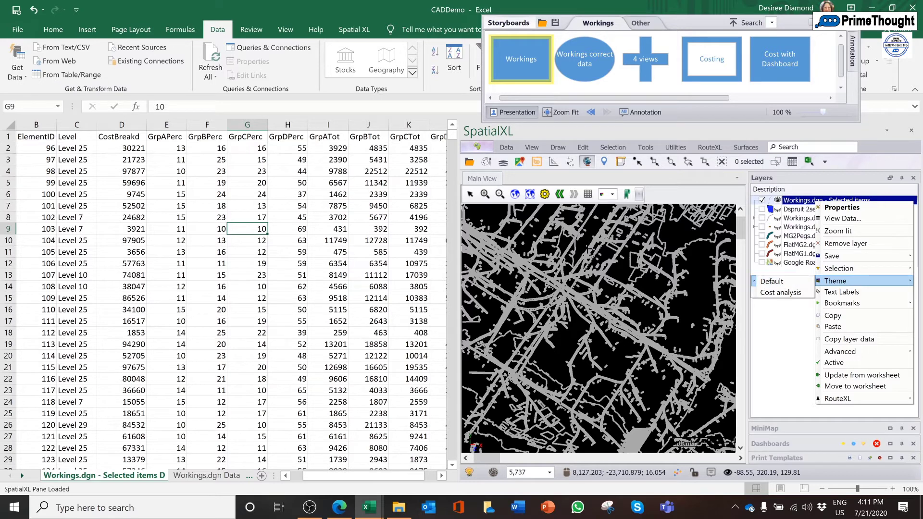
{"action": "left_click", "coordinate": [307, 242]}
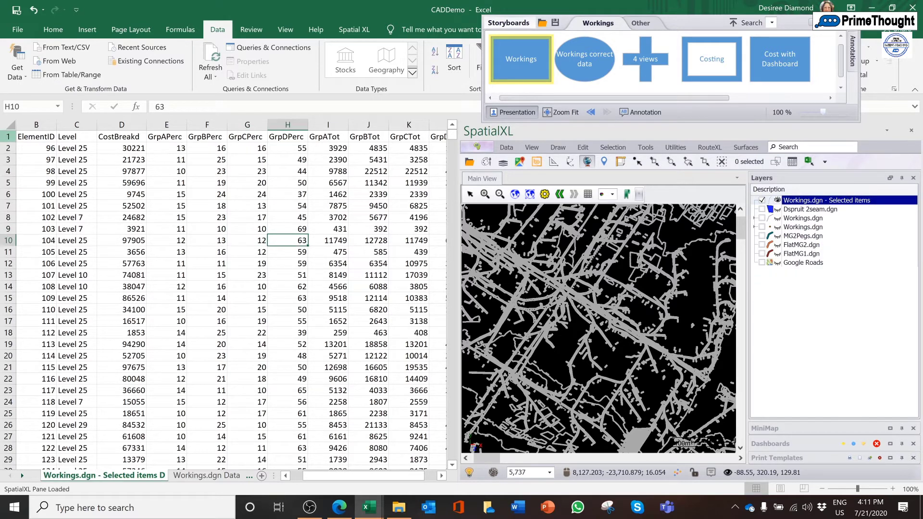
Turn on filtering for the Selected items header row and show only CostBreakd values greater than or equal to 50000
{"action": "left_click", "coordinate": [6, 137]}
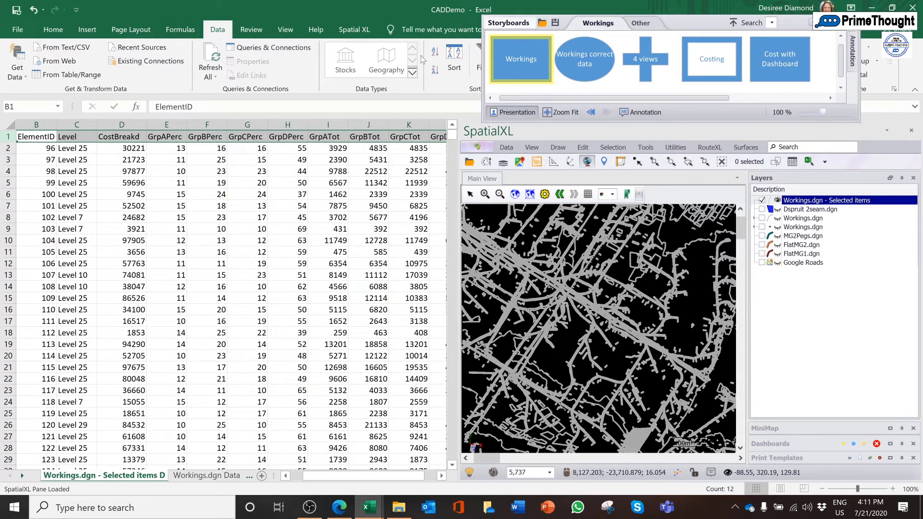
{"action": "left_click", "coordinate": [477, 60]}
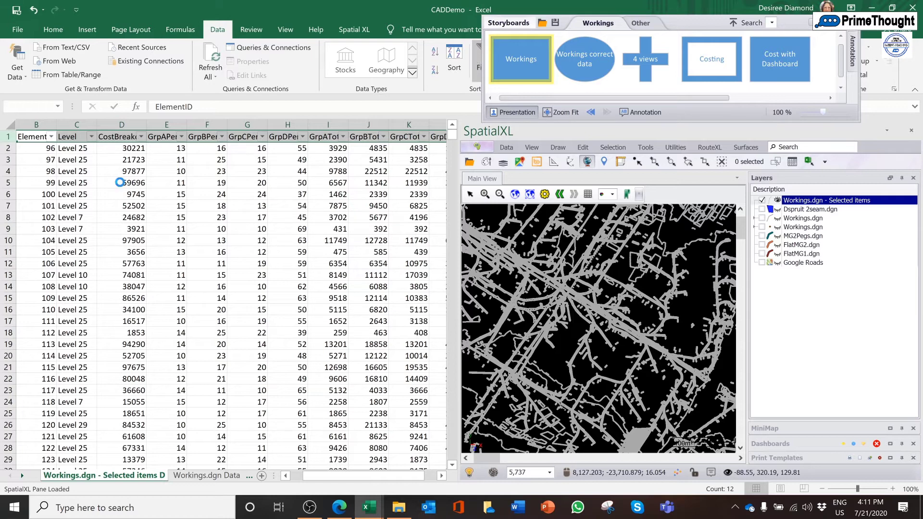
{"action": "left_click", "coordinate": [143, 137]}
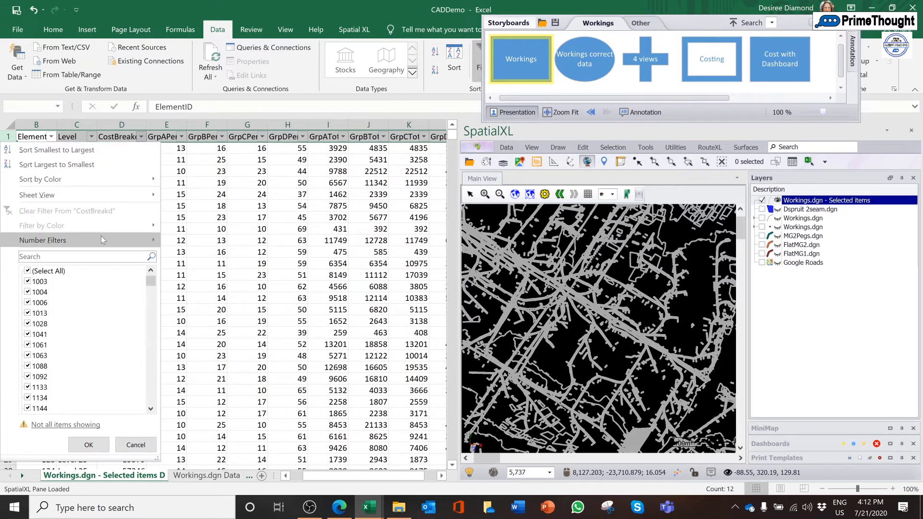
{"action": "mouse_move", "coordinate": [101, 236]}
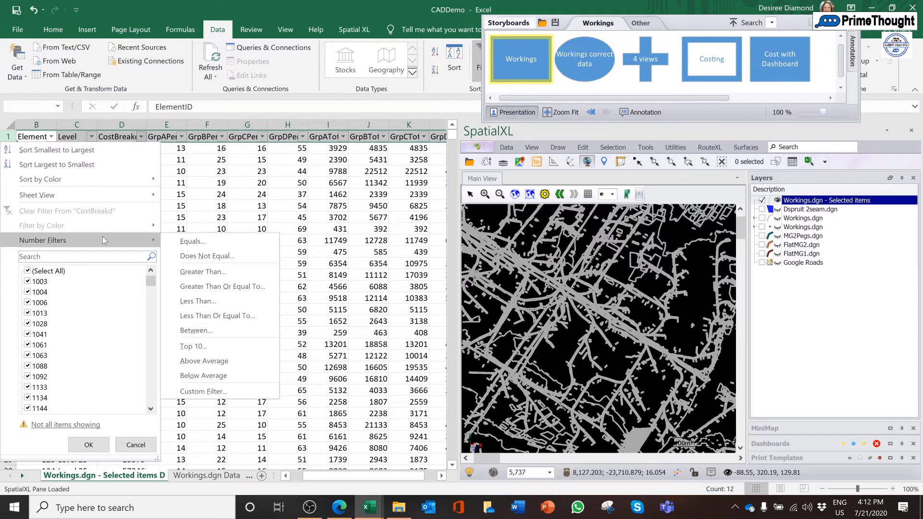
{"action": "left_click", "coordinate": [220, 287]}
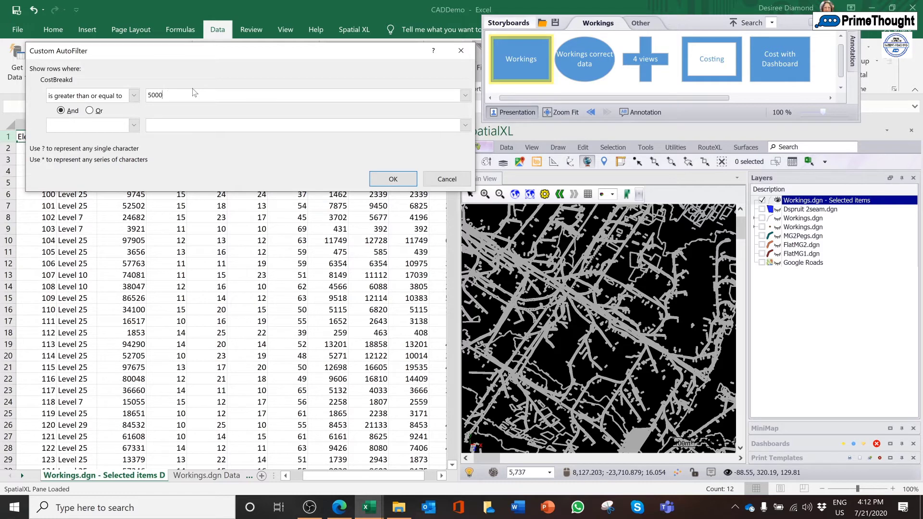
{"action": "left_click", "coordinate": [405, 180]}
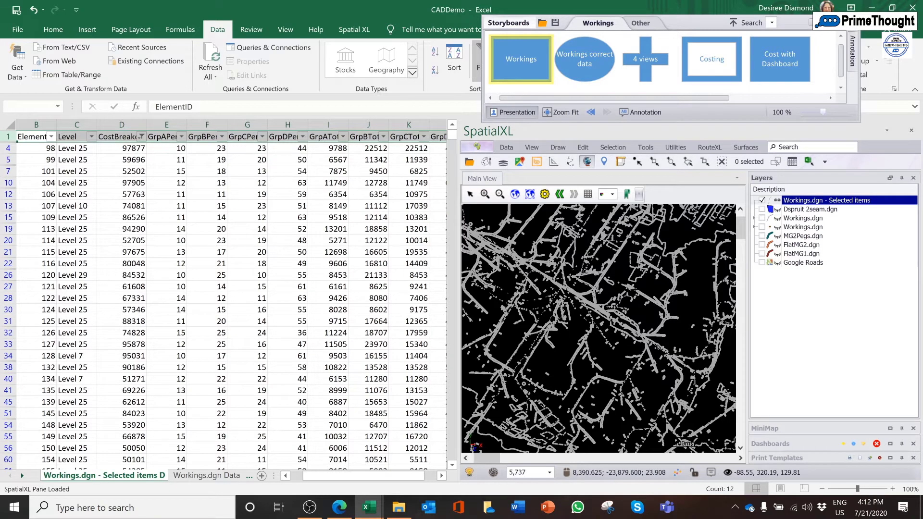
Add the Visible Items and Total columns to the layer list, then close the column chooser
{"action": "right_click", "coordinate": [858, 188]}
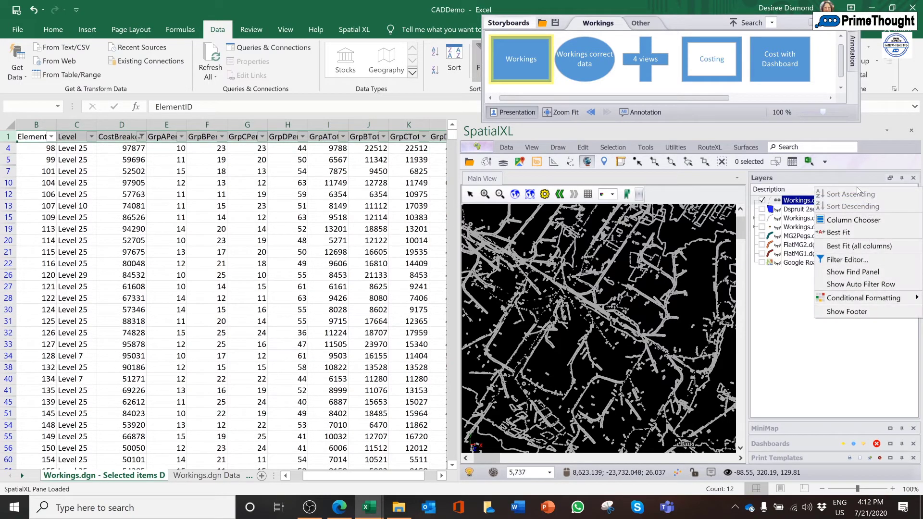
{"action": "left_click", "coordinate": [859, 225]}
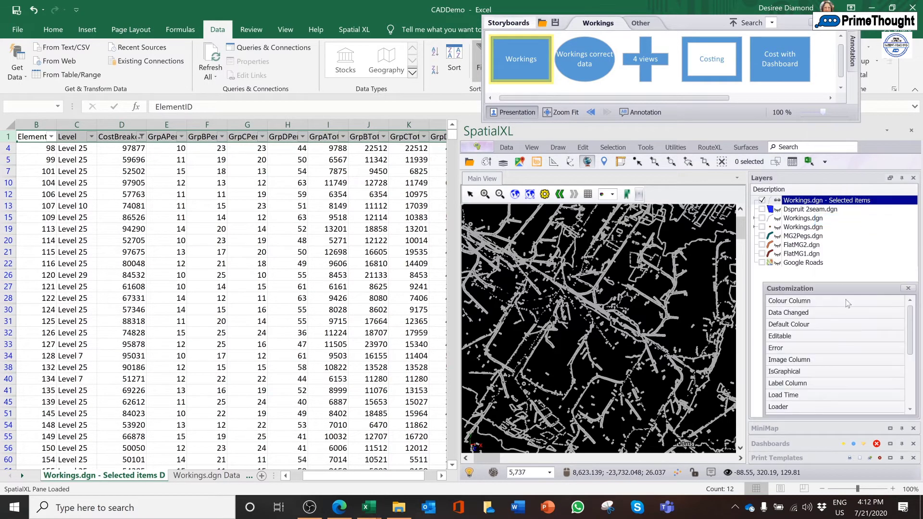
{"action": "left_click_drag", "start_coordinate": [912, 339], "coordinate": [904, 434]}
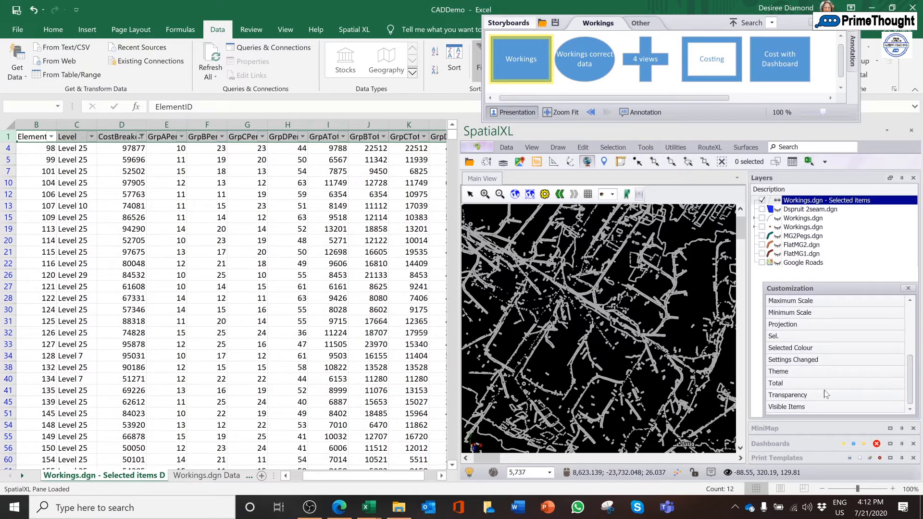
{"action": "left_click_drag", "start_coordinate": [795, 407], "coordinate": [861, 195]}
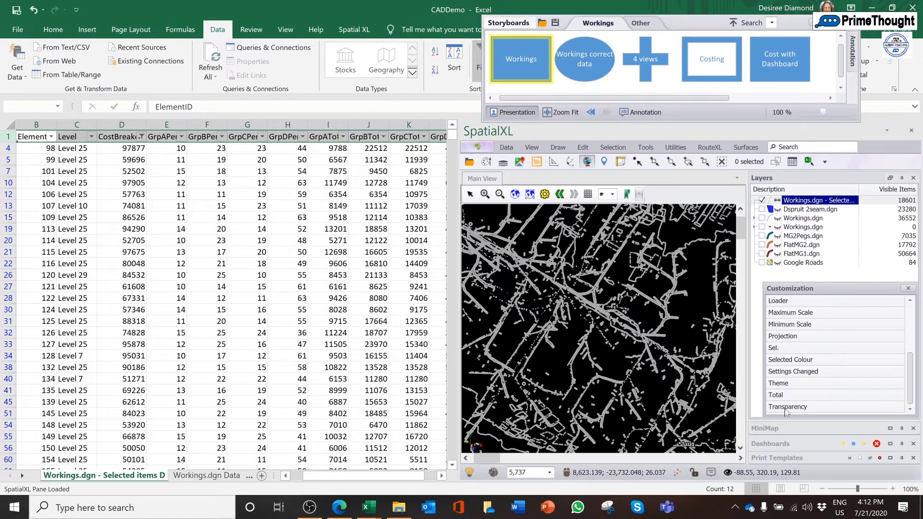
{"action": "left_click_drag", "start_coordinate": [776, 394], "coordinate": [907, 197]}
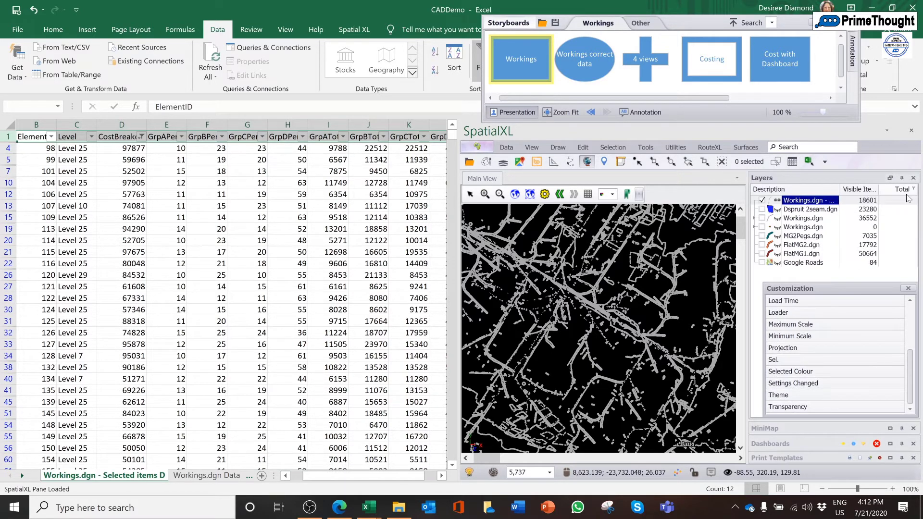
{"action": "left_click", "coordinate": [907, 288]}
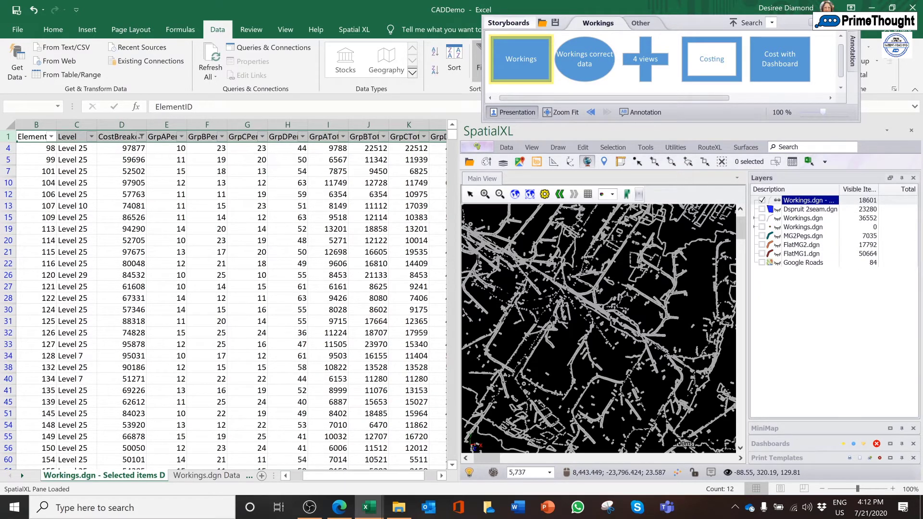
Turn off filtering on the Selected items worksheet to restore all rows on the sheet and map
{"action": "left_click", "coordinate": [283, 266]}
{"action": "left_click", "coordinate": [204, 185]}
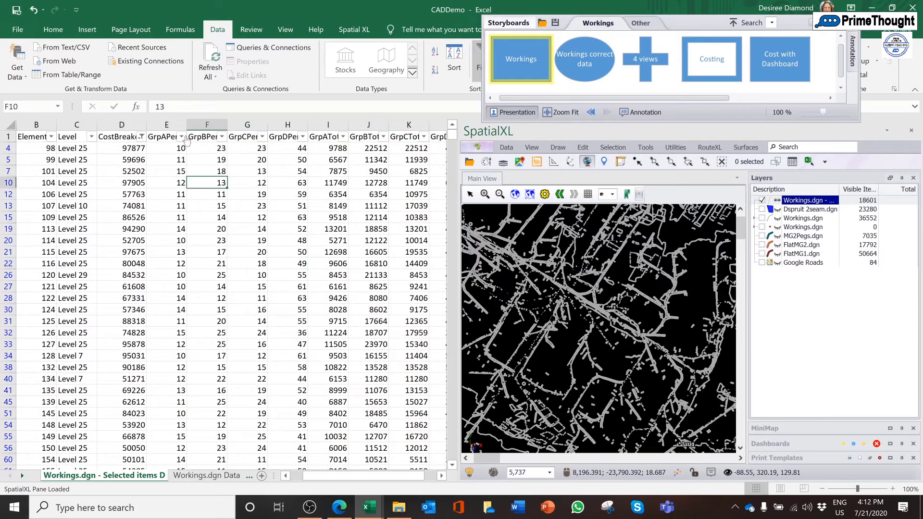
{"action": "right_click", "coordinate": [477, 60]}
{"action": "left_click", "coordinate": [478, 60]}
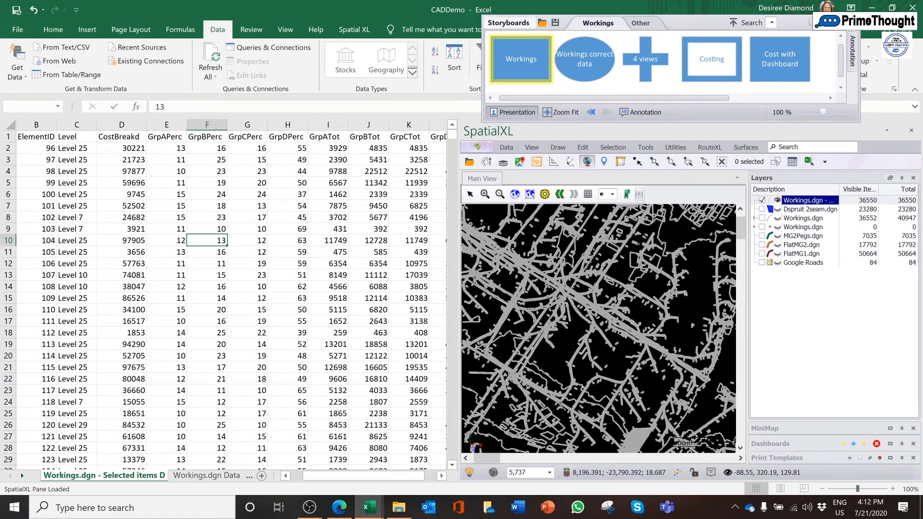
Turn filtering back on and show only CostBreakd values greater than or equal to 70000 on the sheet and map
{"action": "left_click", "coordinate": [123, 136]}
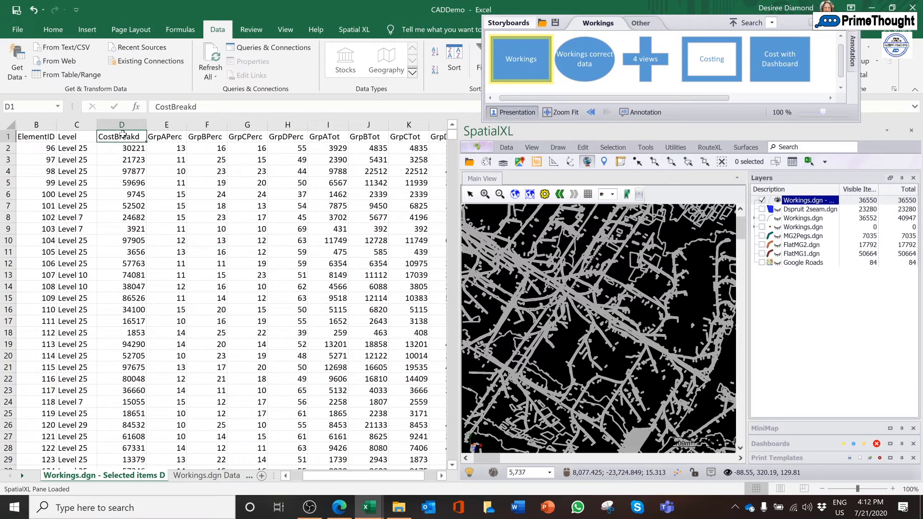
{"action": "right_click", "coordinate": [473, 53]}
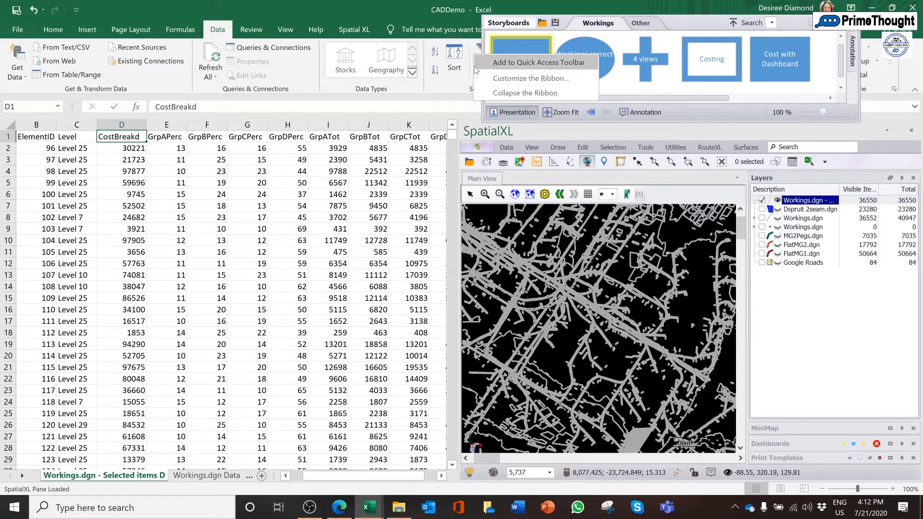
{"action": "left_click", "coordinate": [476, 51]}
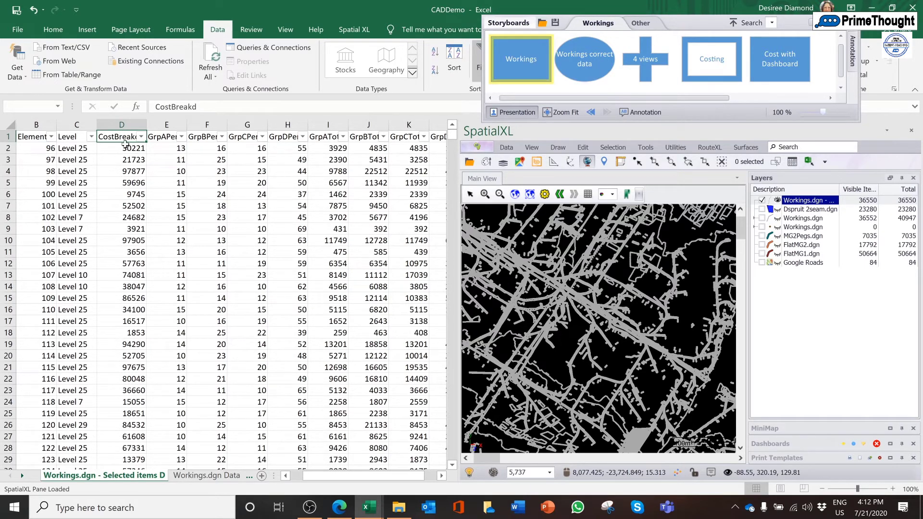
{"action": "left_click", "coordinate": [140, 136]}
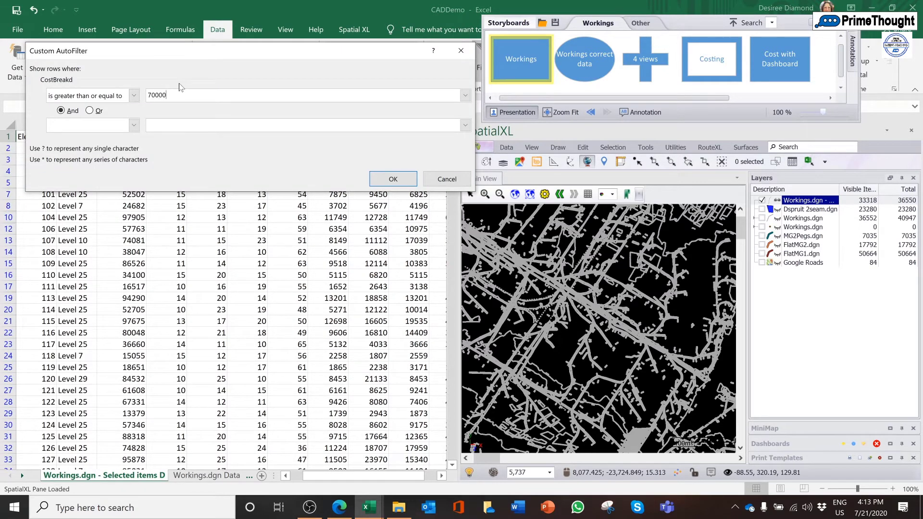
{"action": "left_click", "coordinate": [393, 179]}
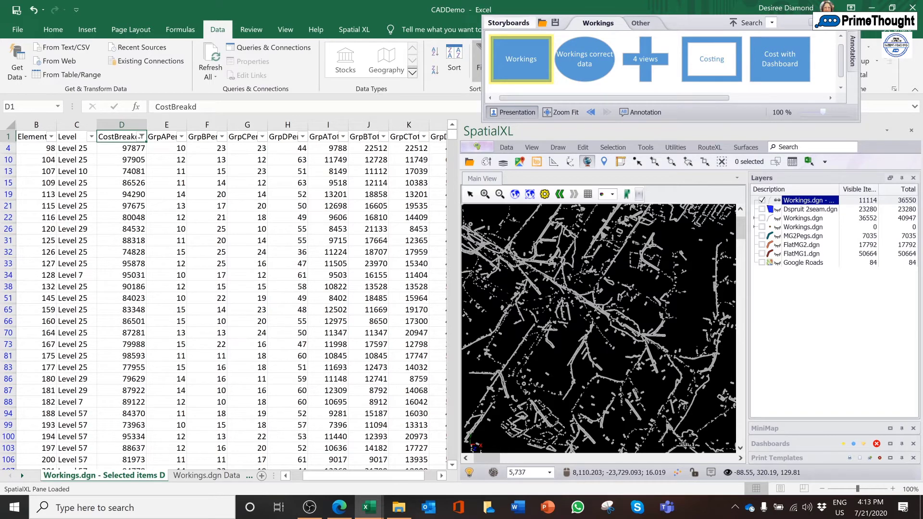
Inspect a group of filtered workings on the map and review all attributes of the first item found
{"action": "left_click", "coordinate": [605, 162]}
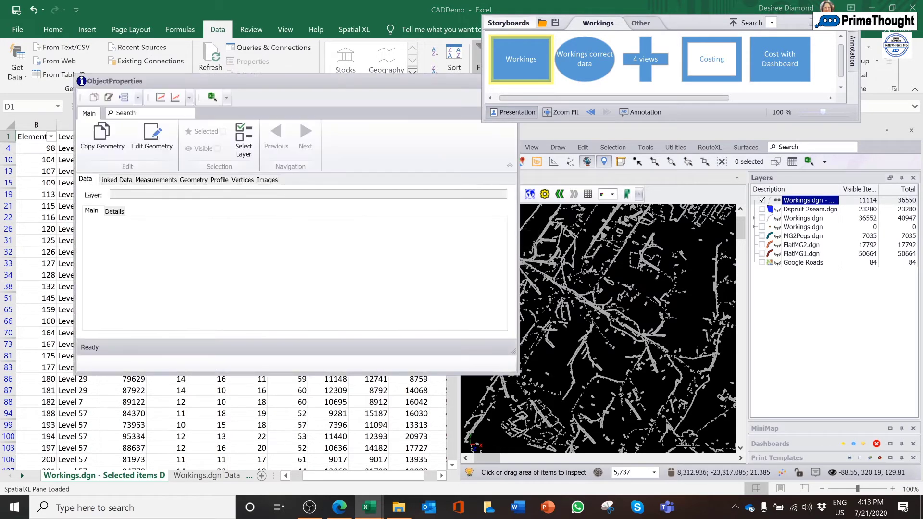
{"action": "left_click", "coordinate": [609, 268]}
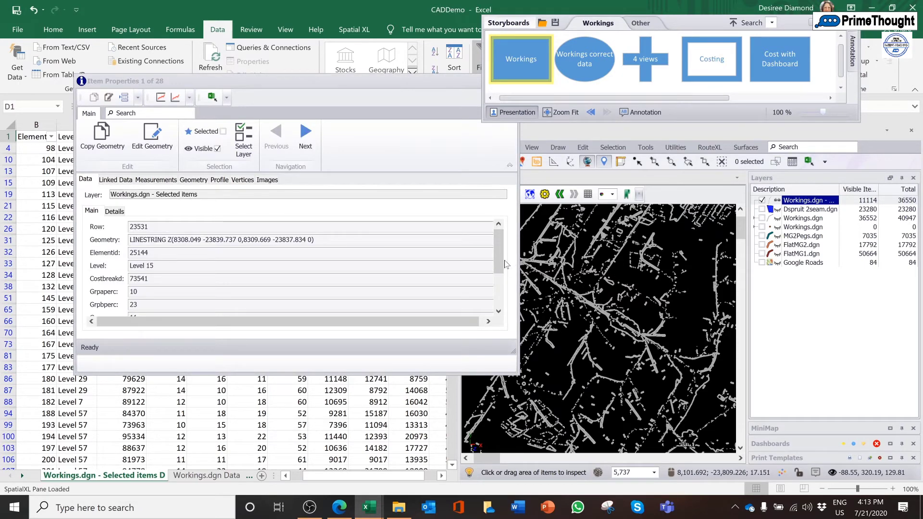
{"action": "left_click_drag", "start_coordinate": [498, 262], "coordinate": [498, 306]}
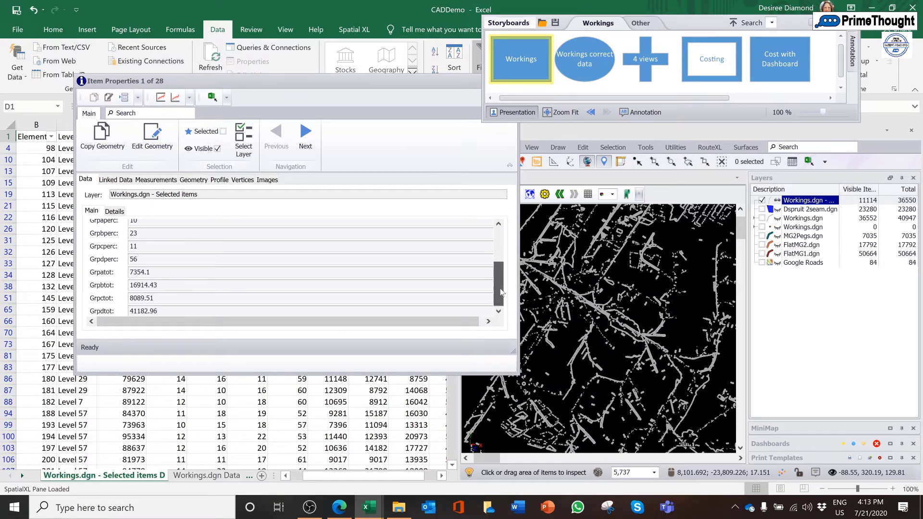
{"action": "left_click_drag", "start_coordinate": [500, 292], "coordinate": [499, 259]}
Step through the properties of the inspected items one by one up to the seventh item
{"action": "left_click", "coordinate": [304, 138]}
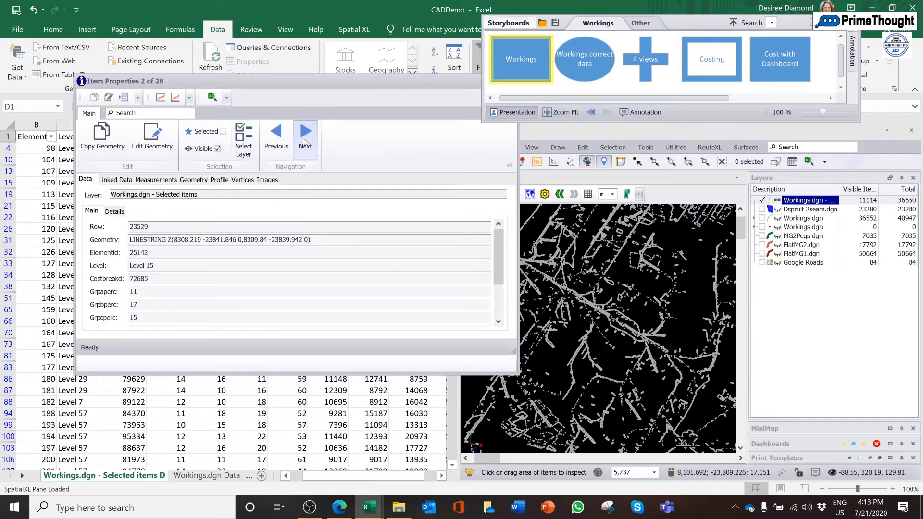
{"action": "left_click", "coordinate": [304, 140]}
{"action": "left_click", "coordinate": [304, 140]}
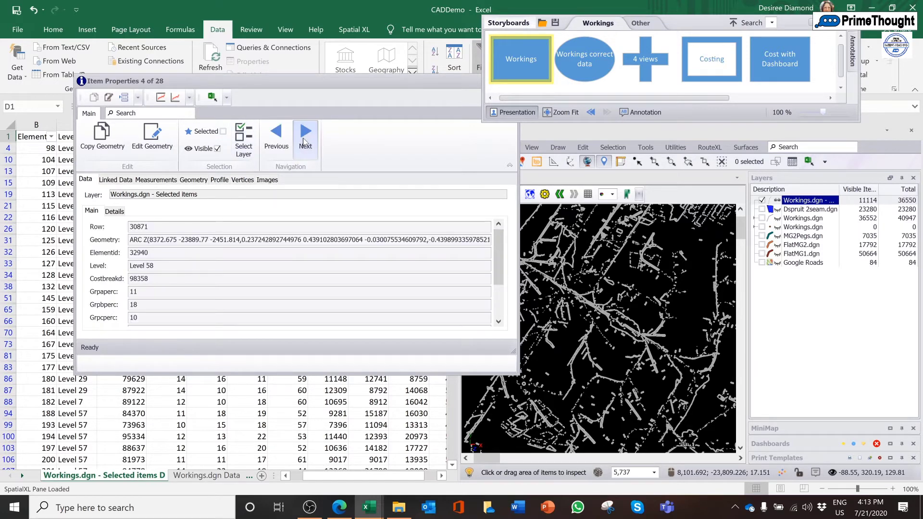
{"action": "left_click", "coordinate": [305, 141]}
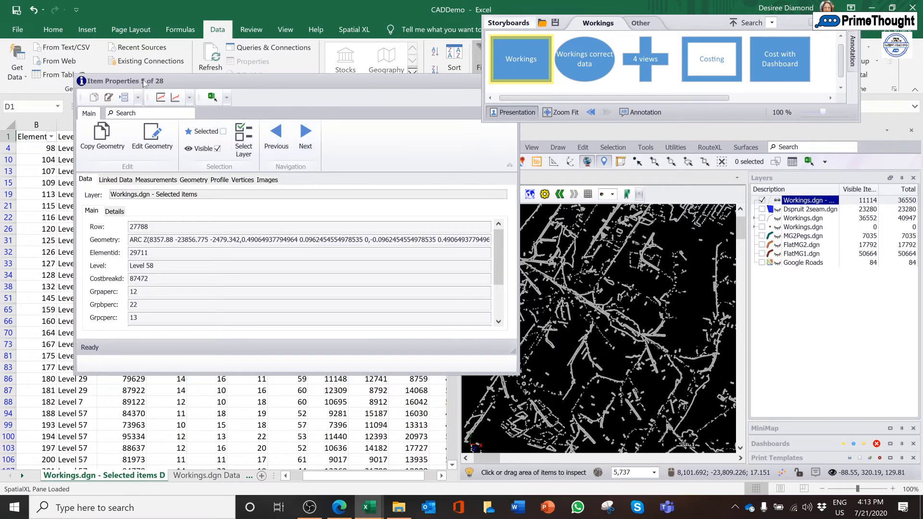
{"action": "left_click", "coordinate": [305, 137]}
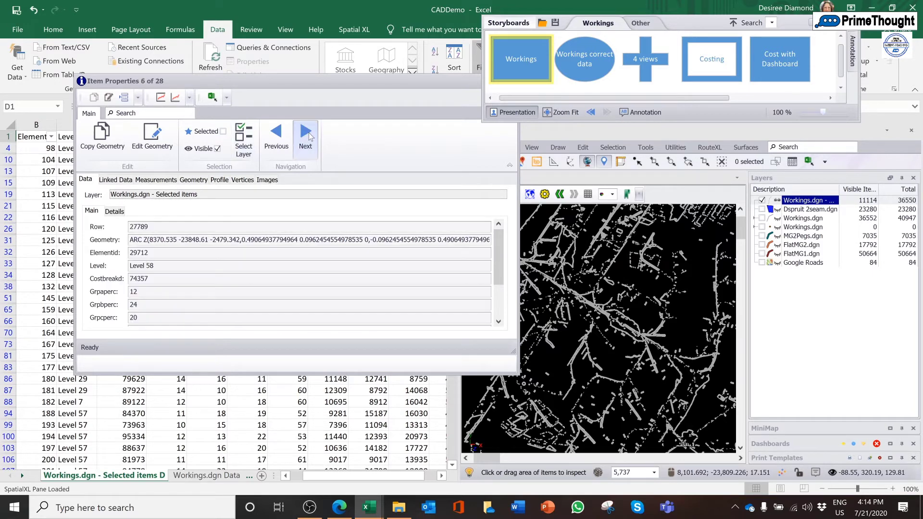
{"action": "left_click", "coordinate": [308, 137]}
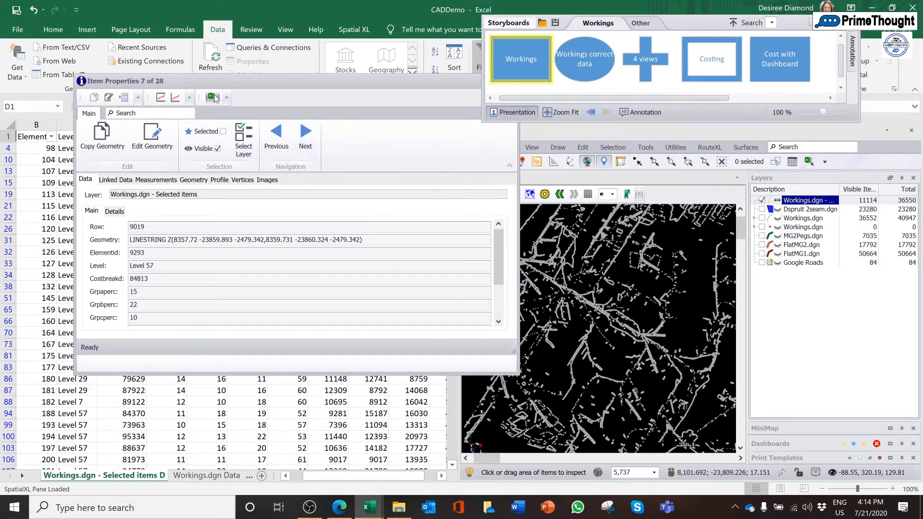
Locate the seventh inspected item's row in the Selected items worksheet and close its item properties
{"action": "left_click", "coordinate": [214, 97]}
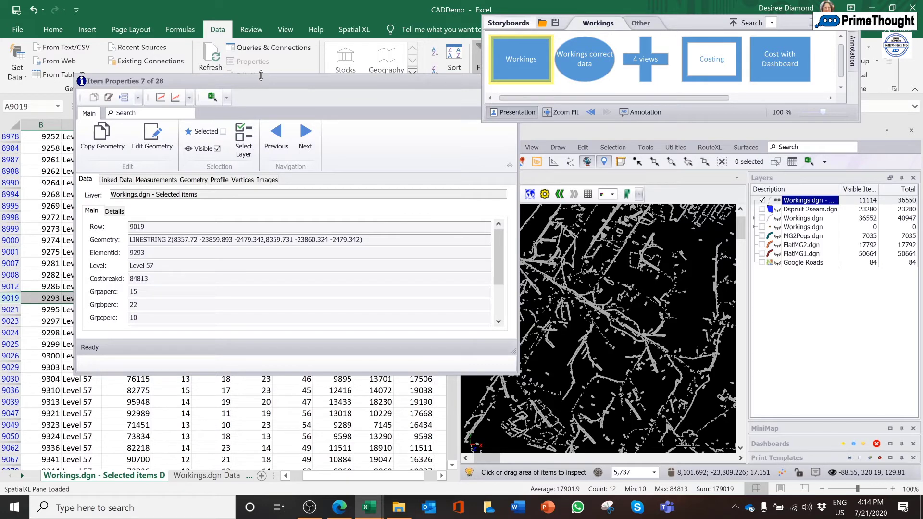
{"action": "left_click_drag", "start_coordinate": [261, 75], "coordinate": [328, 325]}
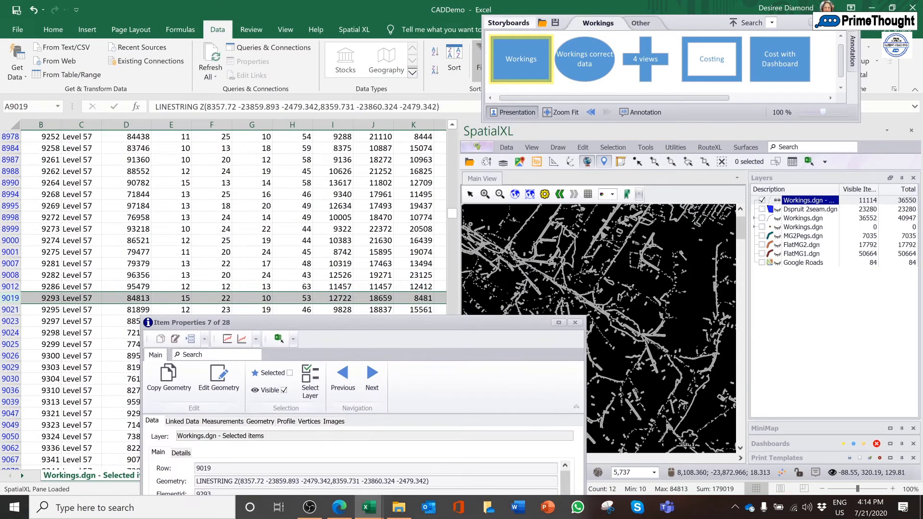
{"action": "left_click", "coordinate": [576, 323]}
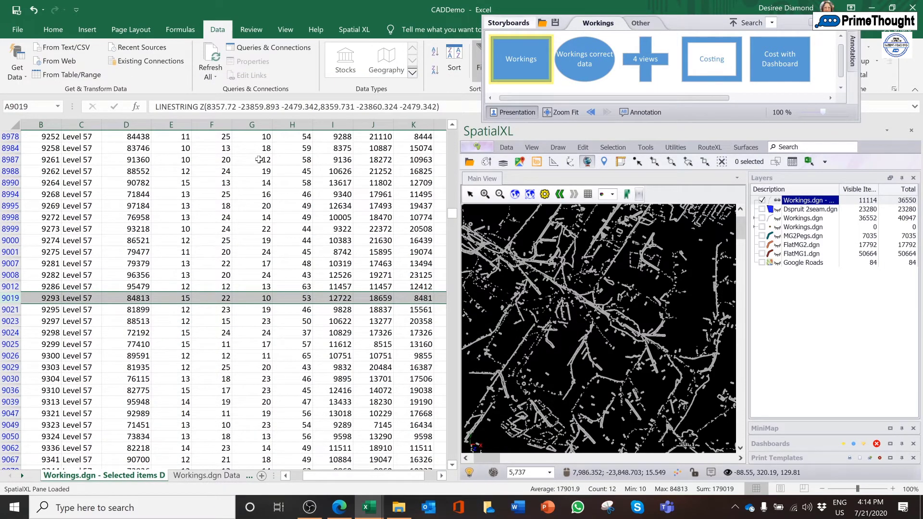
Zoom to and highlight the working from worksheet row 8998 on the map, and clear the map selection
{"action": "left_click", "coordinate": [354, 29]}
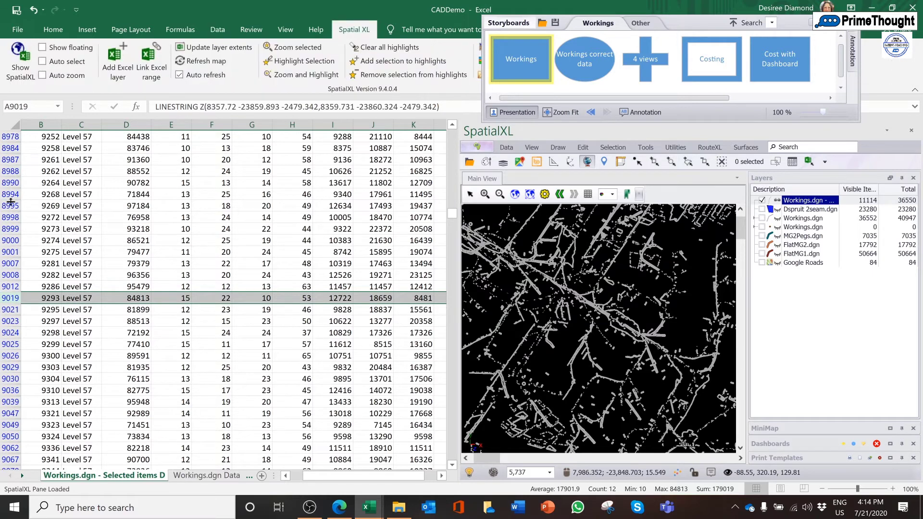
{"action": "left_click", "coordinate": [5, 217]}
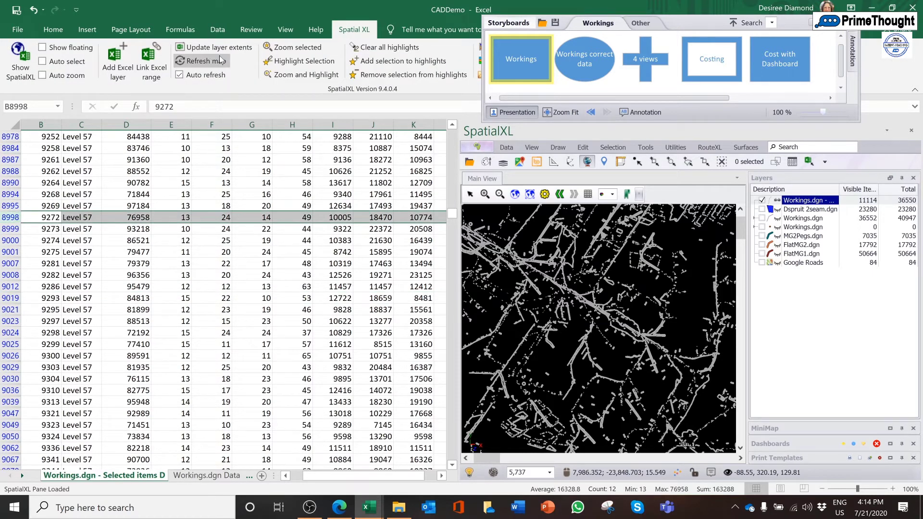
{"action": "left_click", "coordinate": [302, 76]}
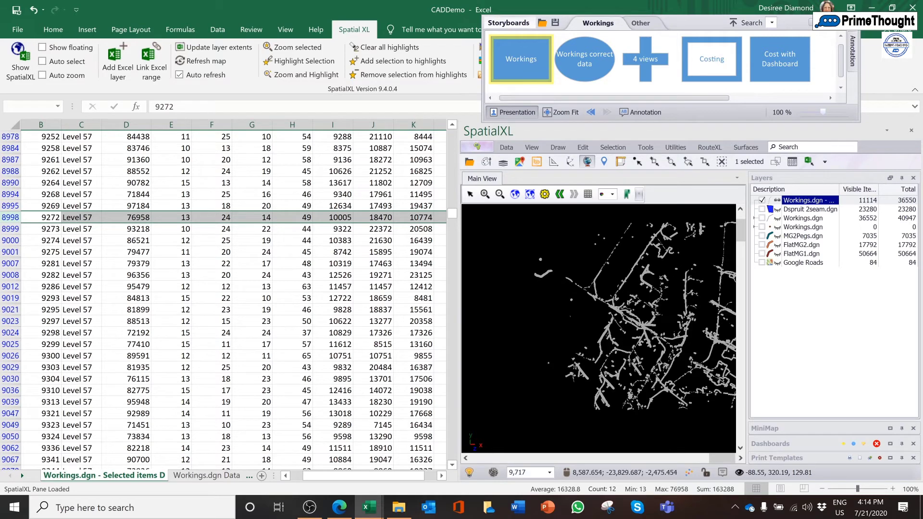
{"action": "left_click", "coordinate": [722, 161]}
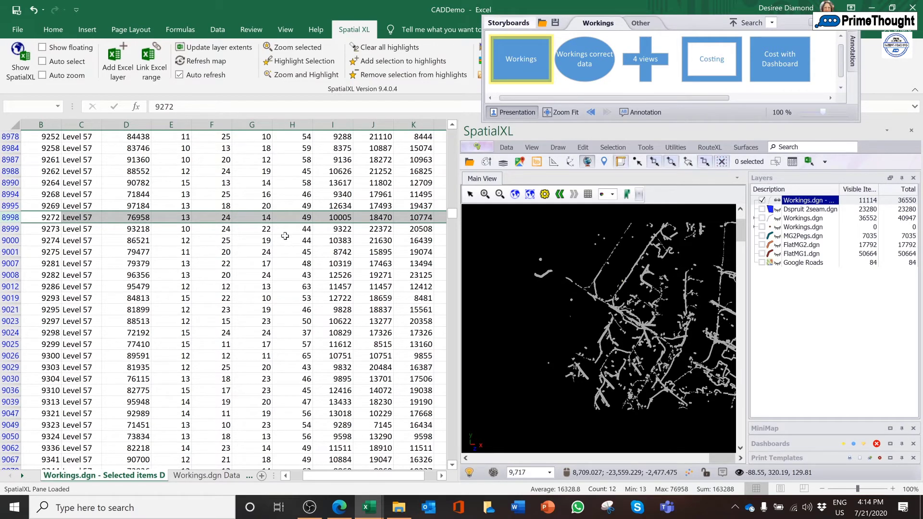
Review the GrpATot, GrpBTot and GrpCTot cost columns in the first filtered rows of the Selected items worksheet
{"action": "left_click", "coordinate": [245, 173]}
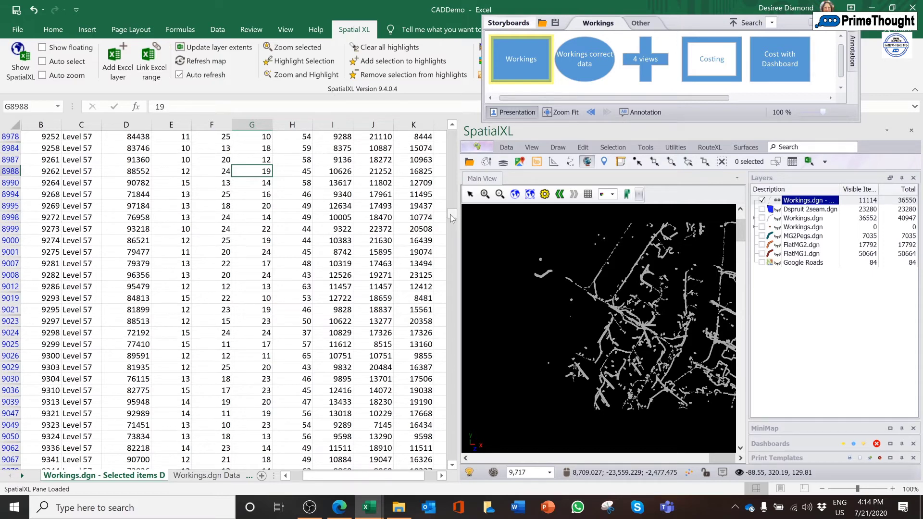
{"action": "left_click_drag", "start_coordinate": [452, 216], "coordinate": [452, 132]}
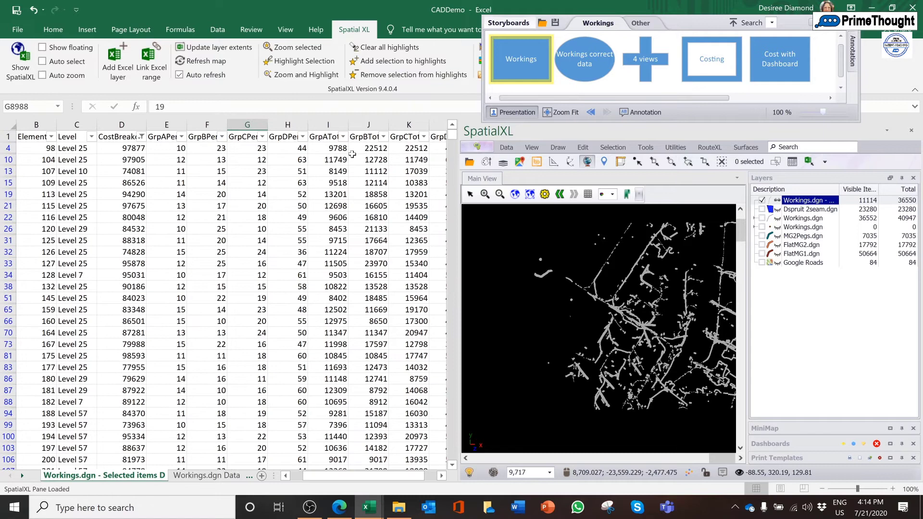
{"action": "left_click", "coordinate": [329, 136]}
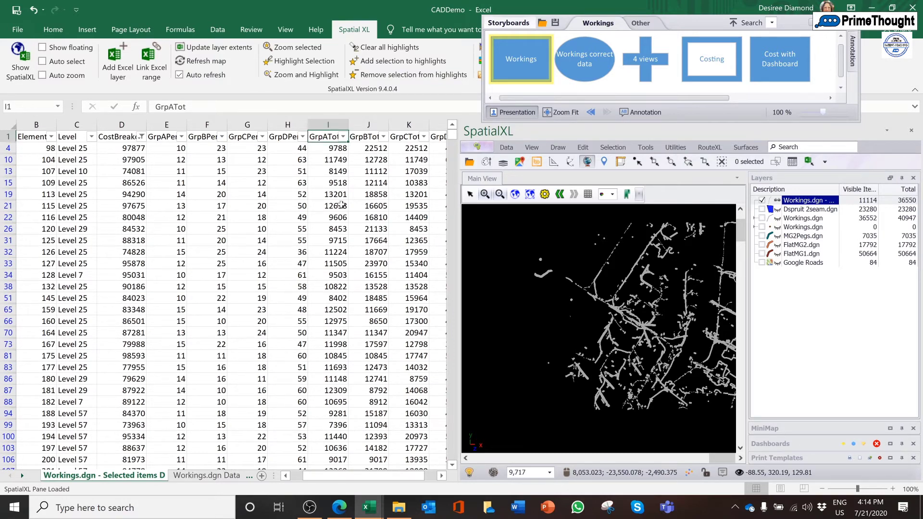
{"action": "left_click", "coordinate": [376, 139]}
{"action": "key", "text": "Down"}
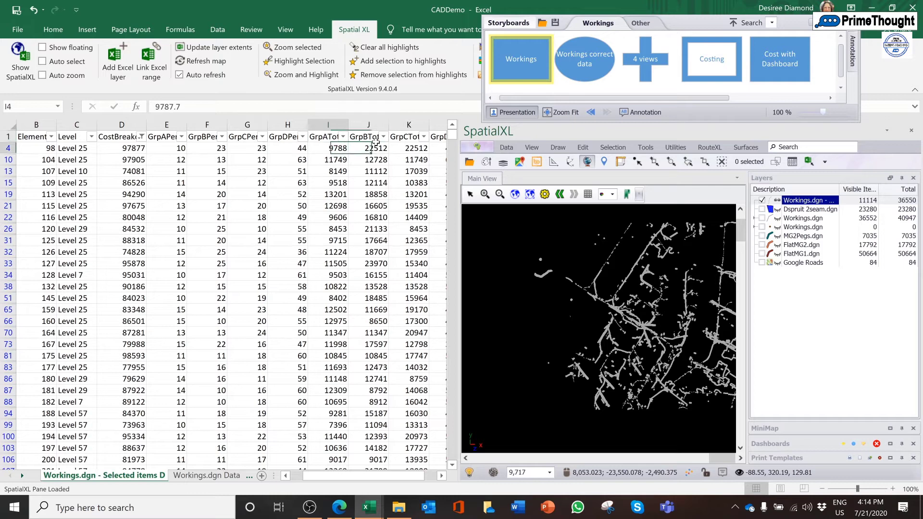
{"action": "key", "text": "Right"}
{"action": "key", "text": "Right"}
{"action": "key", "text": "Left"}
{"action": "key", "text": "Left"}
{"action": "key", "text": "Left"}
{"action": "key", "text": "Left"}
{"action": "key", "text": "Left"}
{"action": "key", "text": "Left"}
{"action": "key", "text": "Left"}
{"action": "key", "text": "Left"}
{"action": "key", "text": "Left"}
{"action": "key", "text": "Left"}
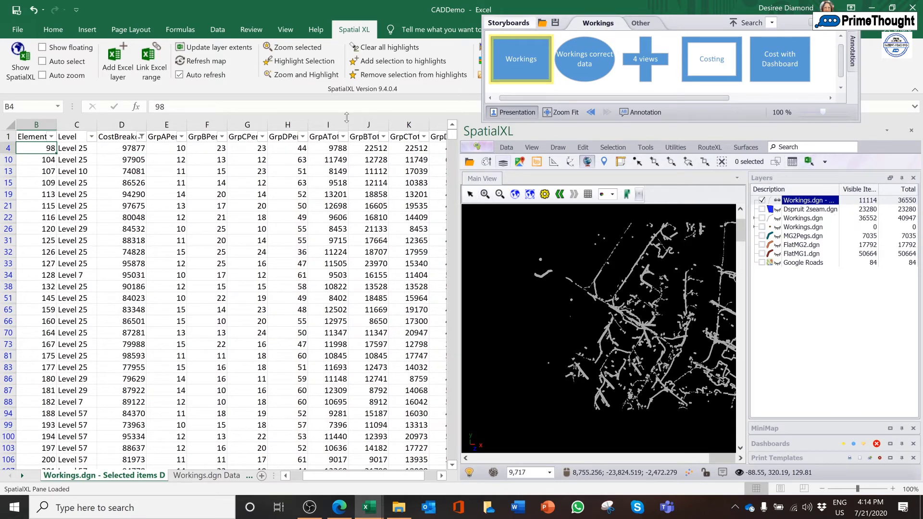
Remove the CostBreakd filter from the Selected items worksheet
{"action": "left_click", "coordinate": [217, 29]}
{"action": "left_click", "coordinate": [479, 69]}
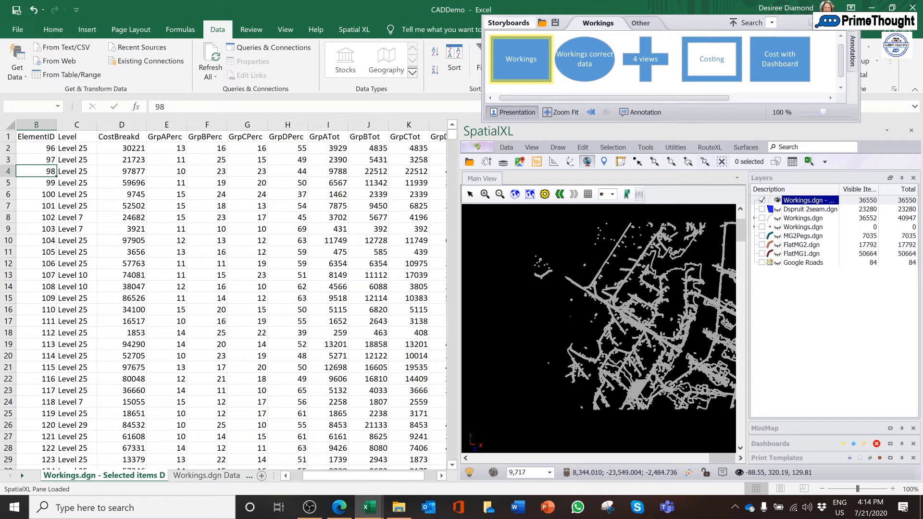
Present the Workings, Workings correct data and 4 views storyboards one after another
{"action": "left_click", "coordinate": [518, 61]}
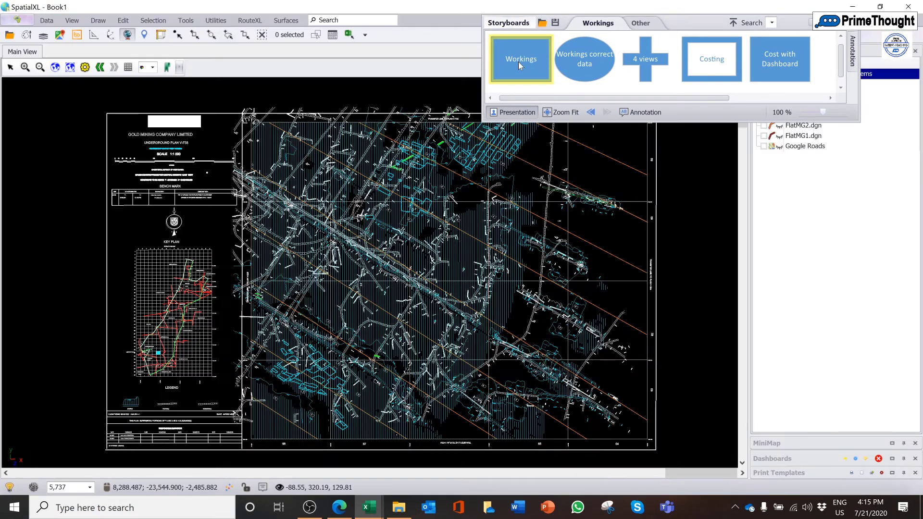
{"action": "left_click", "coordinate": [586, 70]}
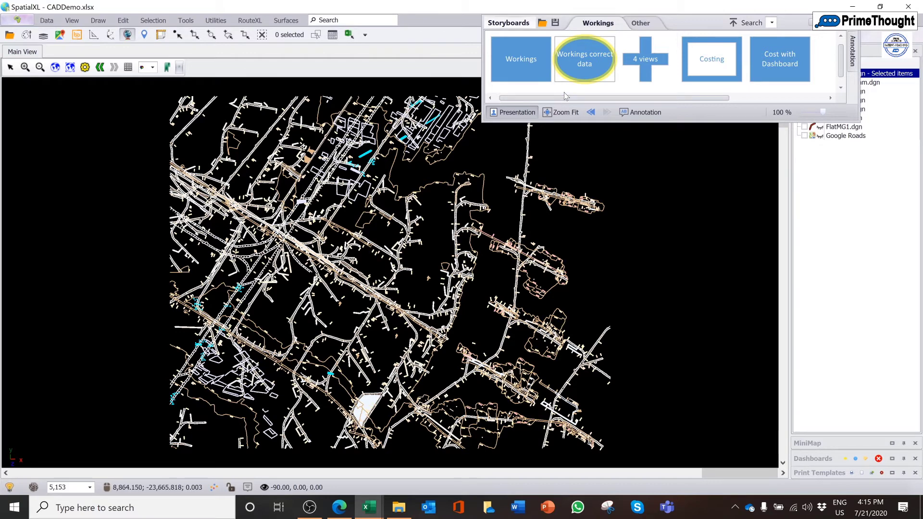
{"action": "left_click", "coordinate": [644, 60]}
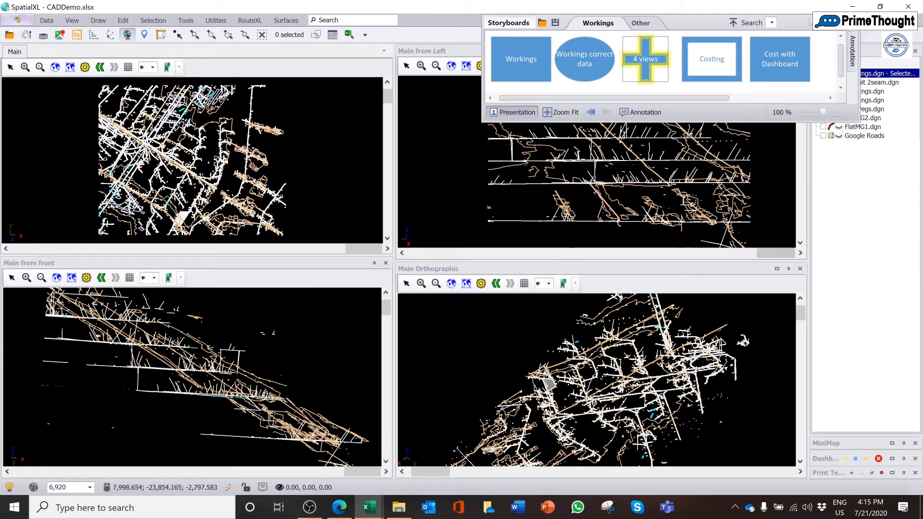
Display the Costing storyboard and reveal the Cost analysis ranges of the Workings.dgn - Selected items layer
{"action": "left_click", "coordinate": [709, 81]}
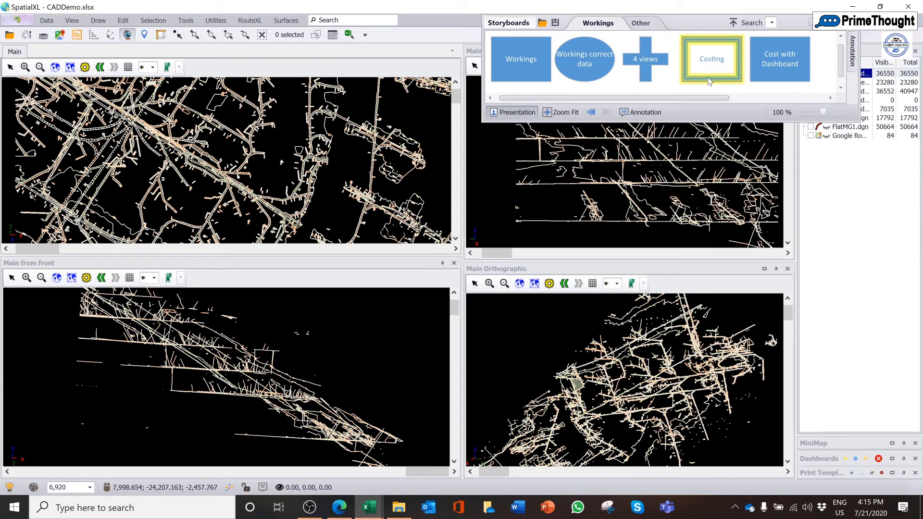
{"action": "left_click_drag", "start_coordinate": [796, 26], "coordinate": [730, 30]}
{"action": "left_click", "coordinate": [809, 74]}
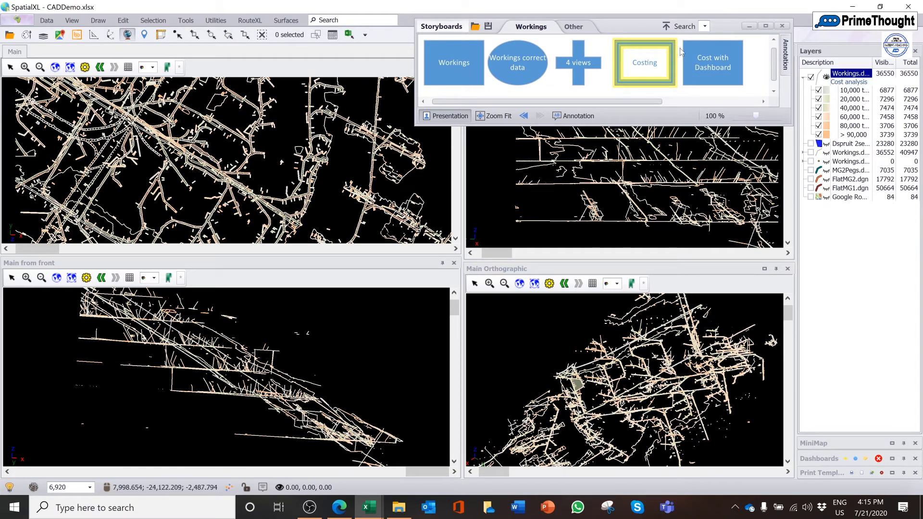
Load the Cost with Dashboard storyboard, box-select the workings around the main junction to chart their costs, and close the Costing dashboard
{"action": "left_click", "coordinate": [708, 49]}
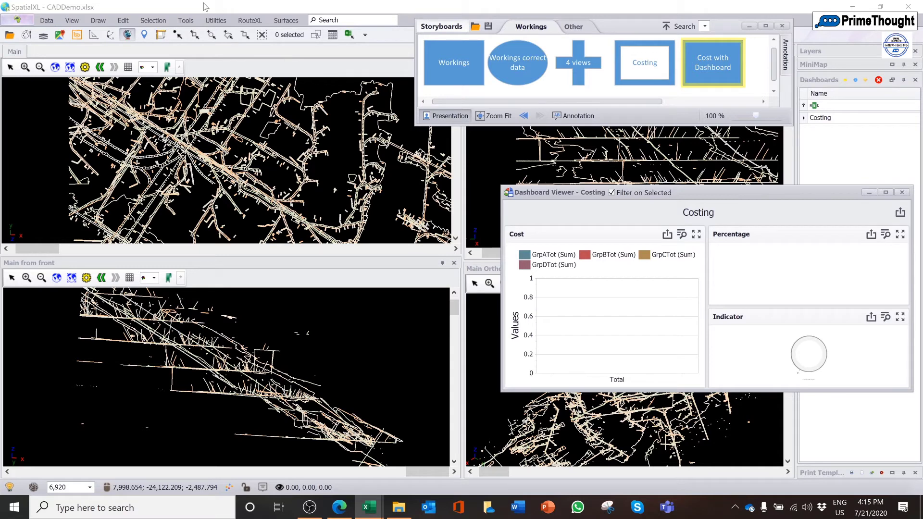
{"action": "left_click", "coordinate": [195, 36]}
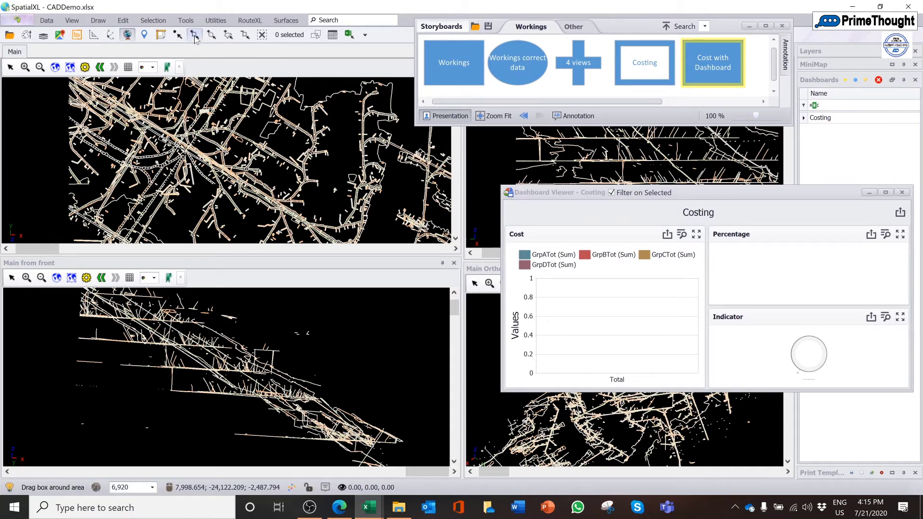
{"action": "left_click_drag", "start_coordinate": [187, 131], "coordinate": [208, 154]}
{"action": "mouse_move", "coordinate": [573, 348]}
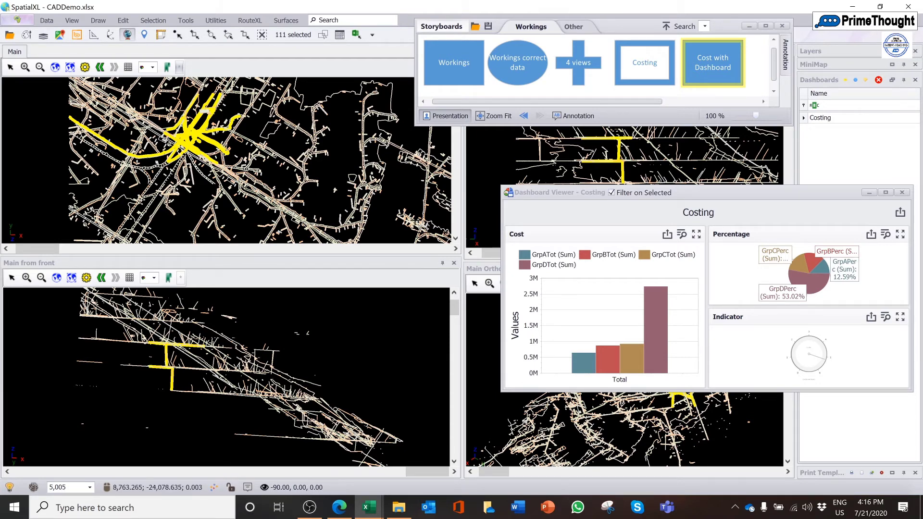
{"action": "left_click", "coordinate": [902, 193]}
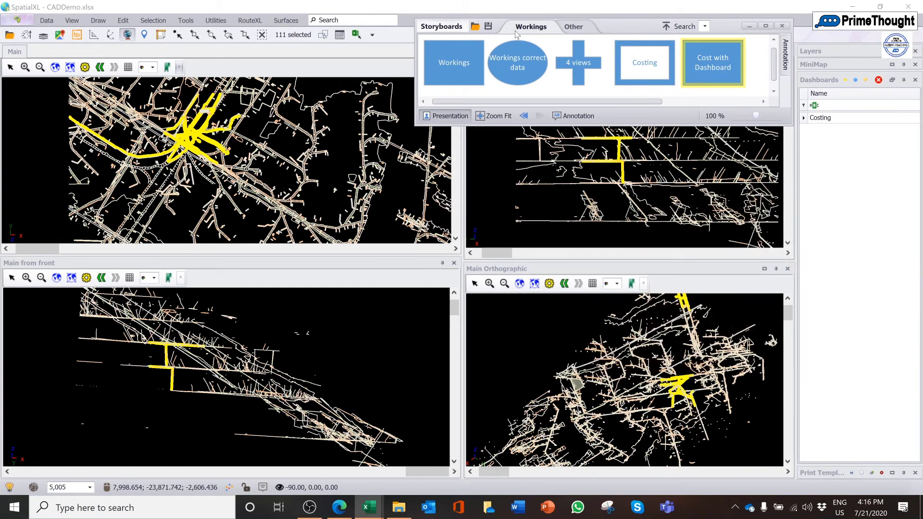
Switch to the Other storyboard group, fit its items in view, and display the Dspruit Located storyboard
{"action": "right_click", "coordinate": [580, 28]}
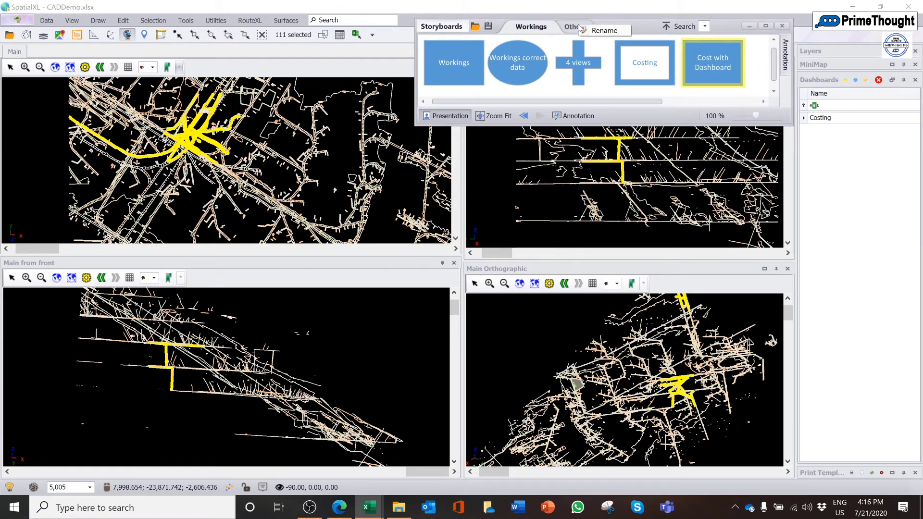
{"action": "left_click", "coordinate": [579, 28]}
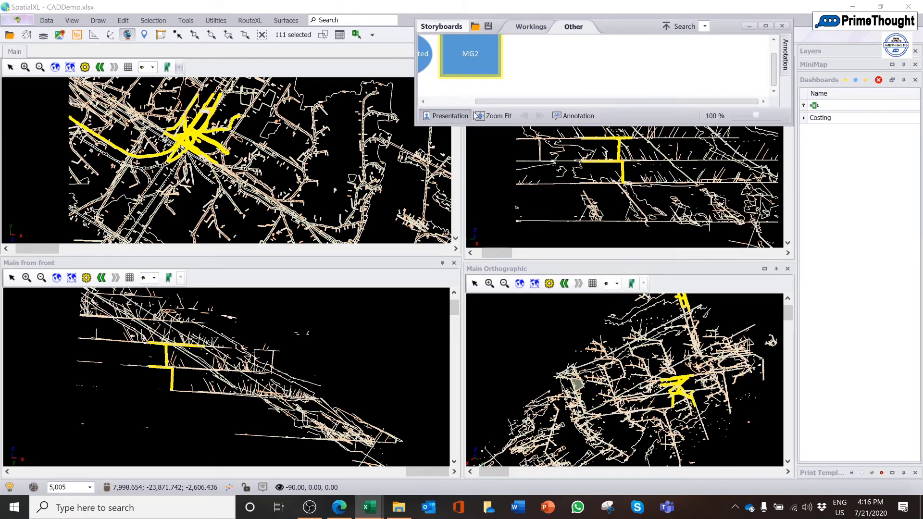
{"action": "left_click", "coordinate": [479, 116]}
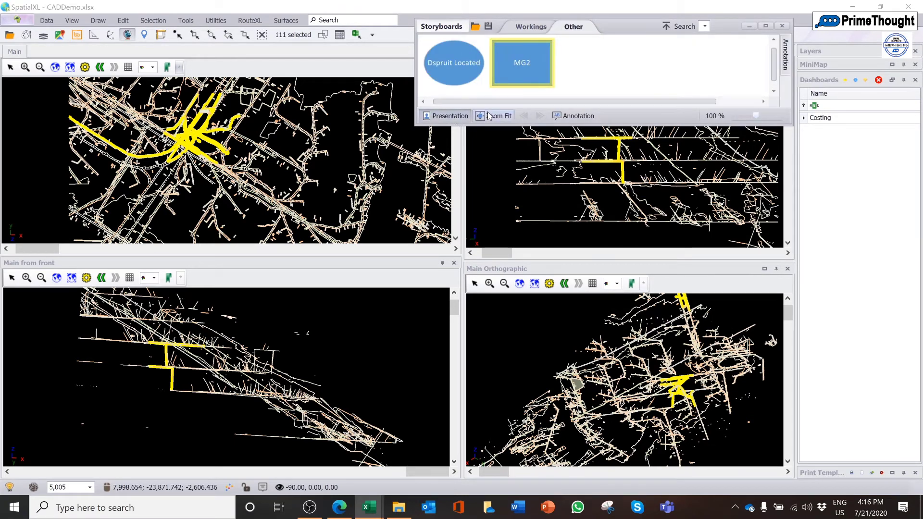
{"action": "left_click", "coordinate": [455, 62]}
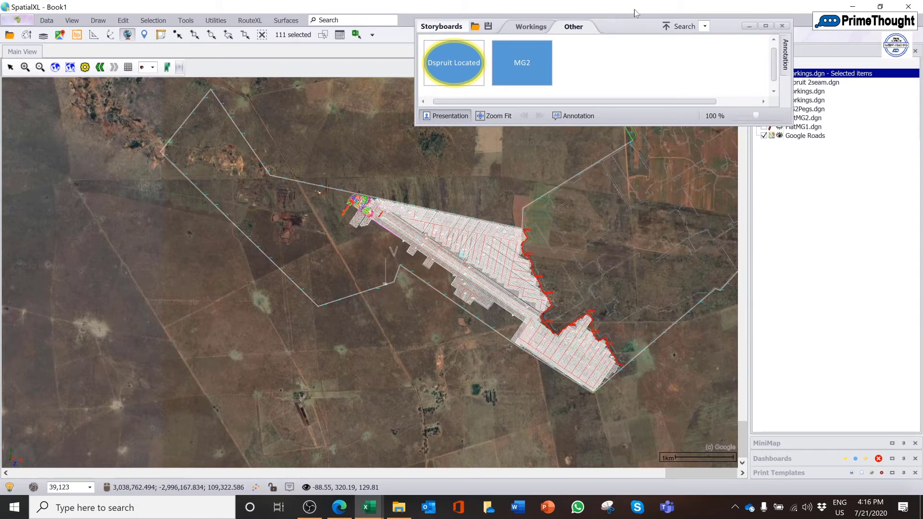
Examine the data source and projection settings in the Dspruit 2seam.dgn layer properties and close them
{"action": "left_click_drag", "start_coordinate": [634, 28], "coordinate": [566, 25]}
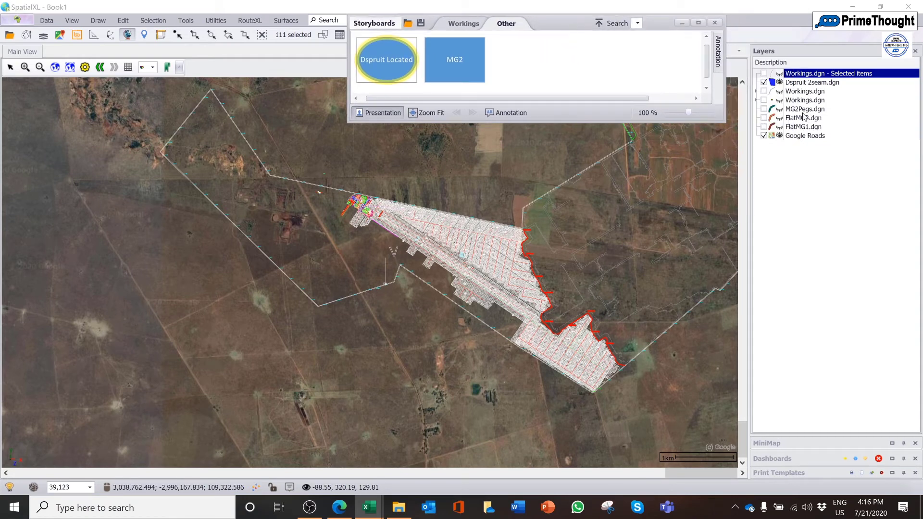
{"action": "left_click", "coordinate": [809, 83]}
{"action": "right_click", "coordinate": [813, 83]}
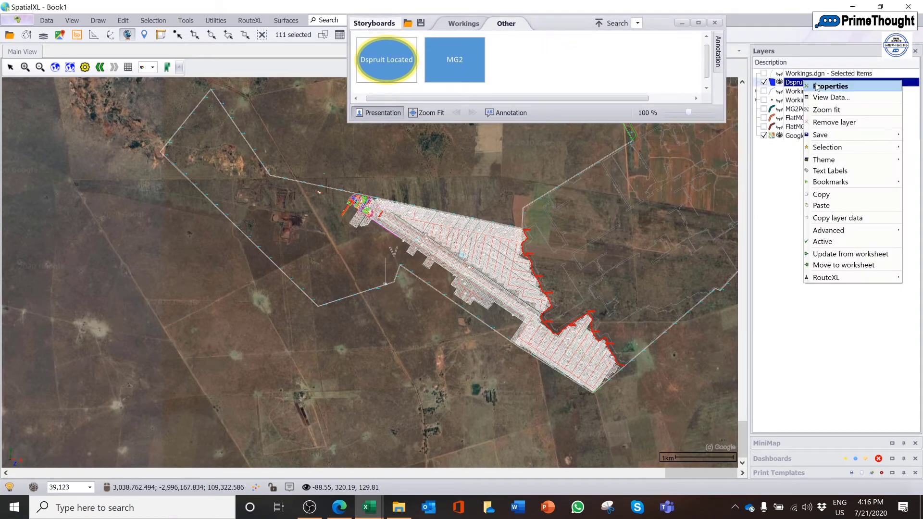
{"action": "left_click", "coordinate": [817, 85]}
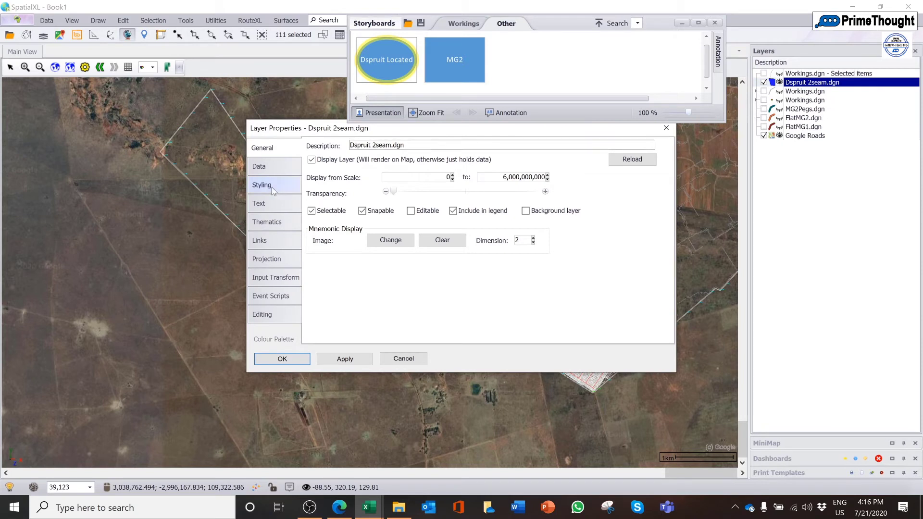
{"action": "left_click", "coordinate": [269, 172]}
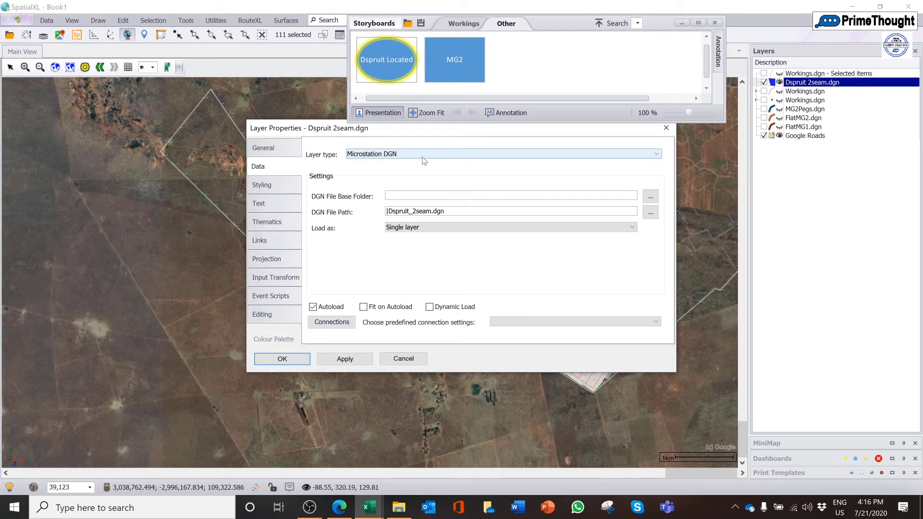
{"action": "left_click", "coordinate": [277, 254]}
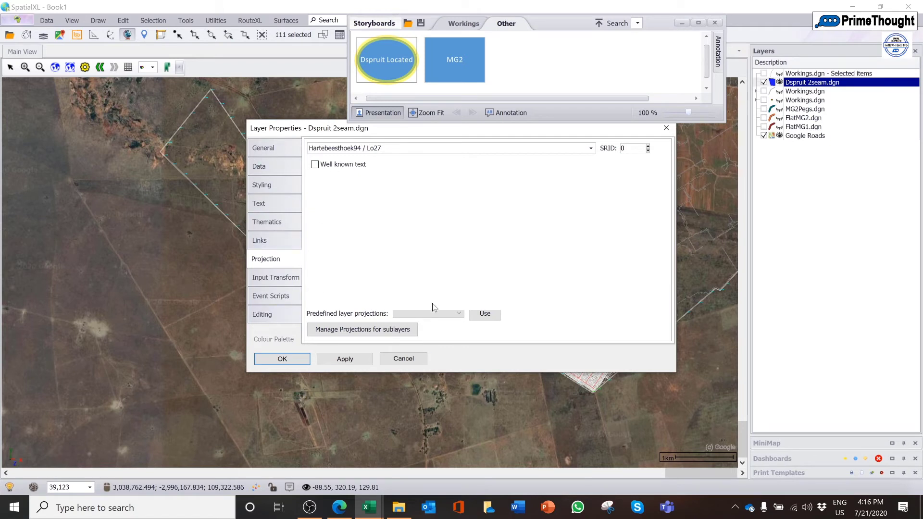
{"action": "left_click_drag", "start_coordinate": [369, 134], "coordinate": [354, 174]}
{"action": "left_click", "coordinate": [651, 168]}
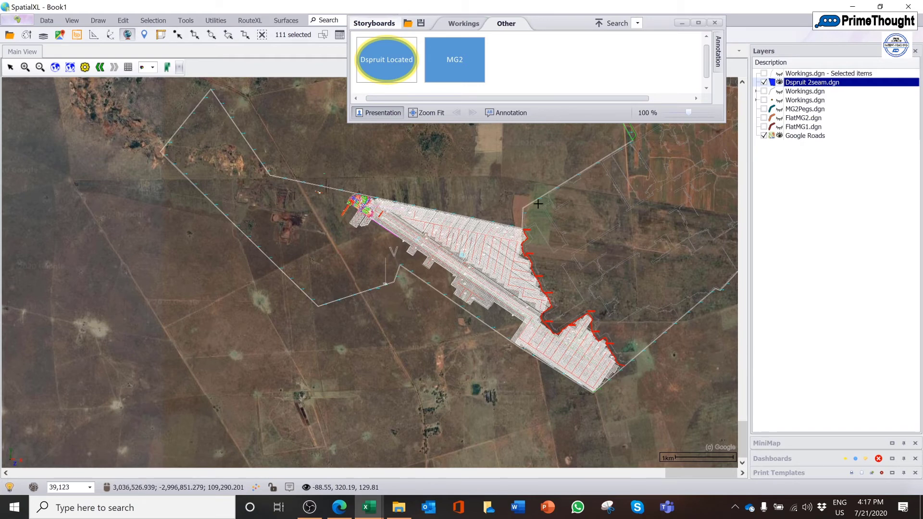
Display the MG2 storyboard and hide the MG2Pegs.dgn and FlatMG1.dgn layers, keeping FlatMG2.dgn shown
{"action": "left_click", "coordinate": [471, 56]}
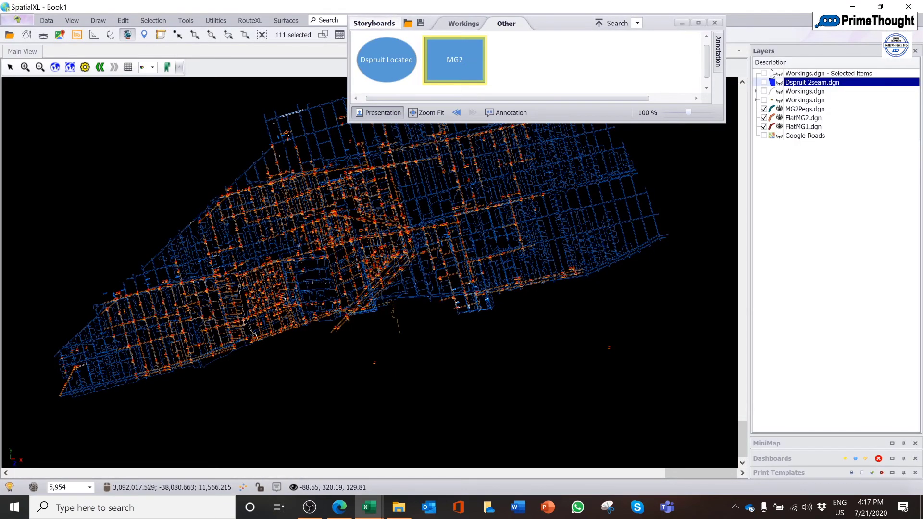
{"action": "left_click", "coordinate": [763, 109]}
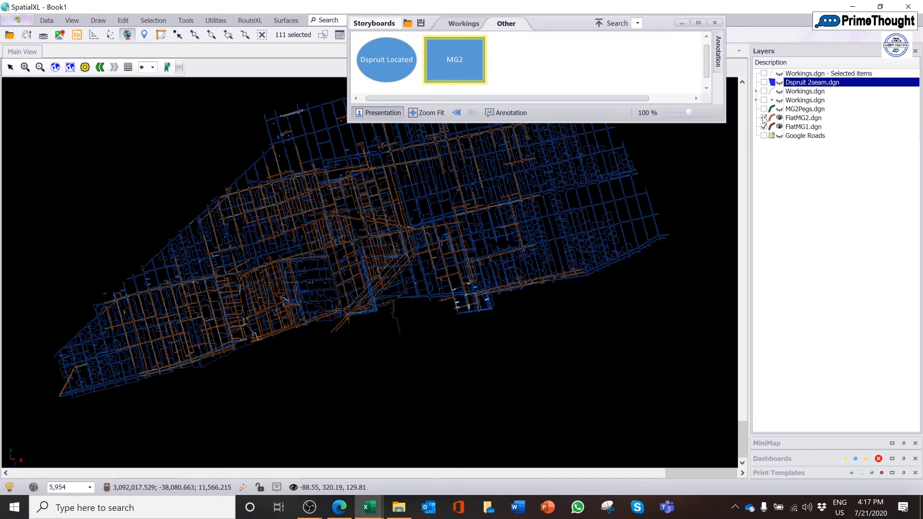
{"action": "left_click", "coordinate": [764, 118]}
{"action": "left_click", "coordinate": [763, 117]}
{"action": "left_click", "coordinate": [764, 127]}
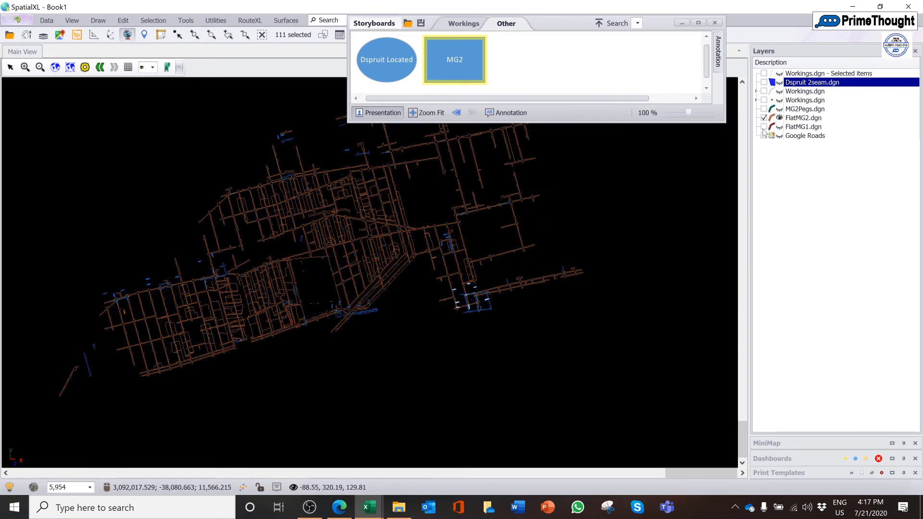
Show the FlatMG1.dgn and MG2Pegs.dgn layers together with FlatMG2.dgn on the map
{"action": "left_click", "coordinate": [764, 127]}
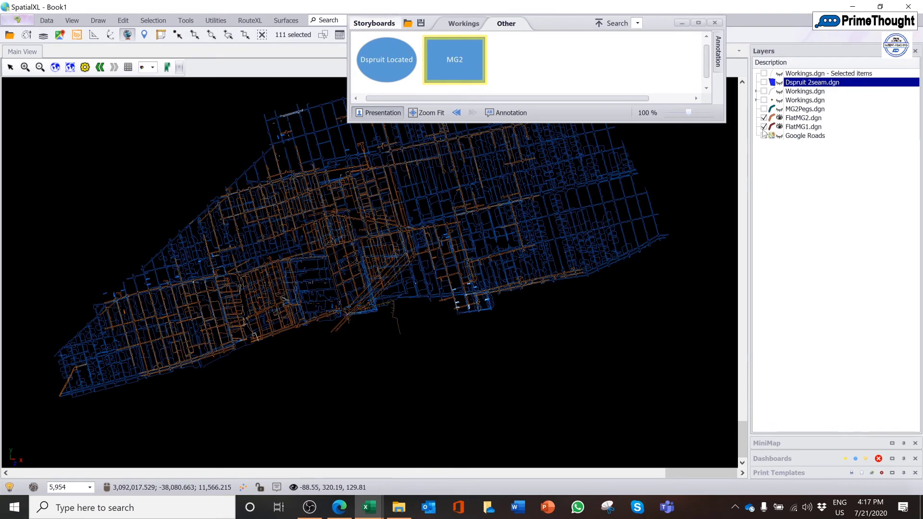
{"action": "right_click", "coordinate": [765, 110]}
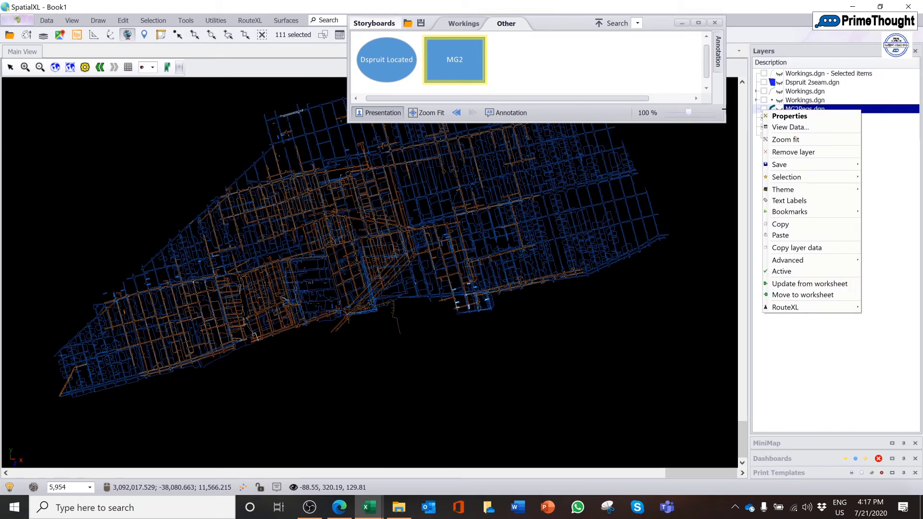
{"action": "left_click", "coordinate": [764, 110]}
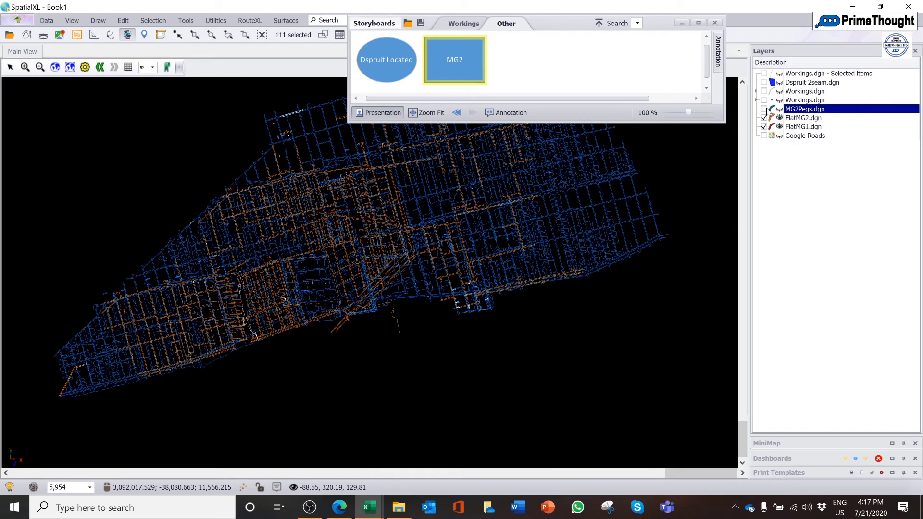
{"action": "left_click", "coordinate": [764, 110]}
Set snapping to Object and rotate the model to inspect the seam workings and pegs from the side and from below
{"action": "left_click", "coordinate": [394, 223]}
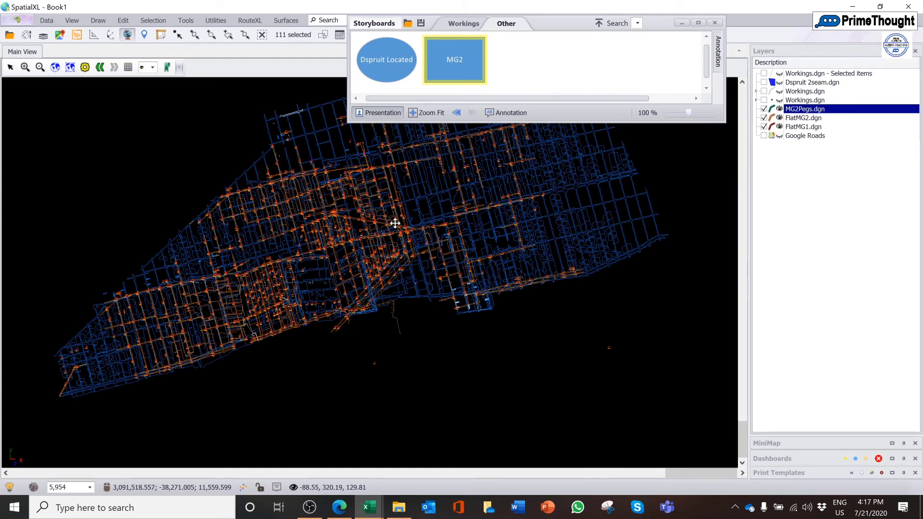
{"action": "left_click_drag", "start_coordinate": [394, 222], "coordinate": [371, 193]}
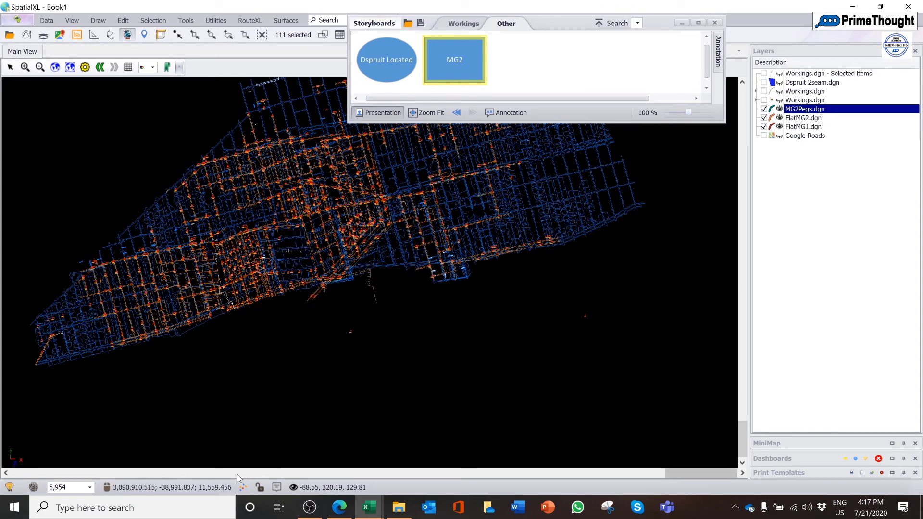
{"action": "left_click", "coordinate": [244, 488]}
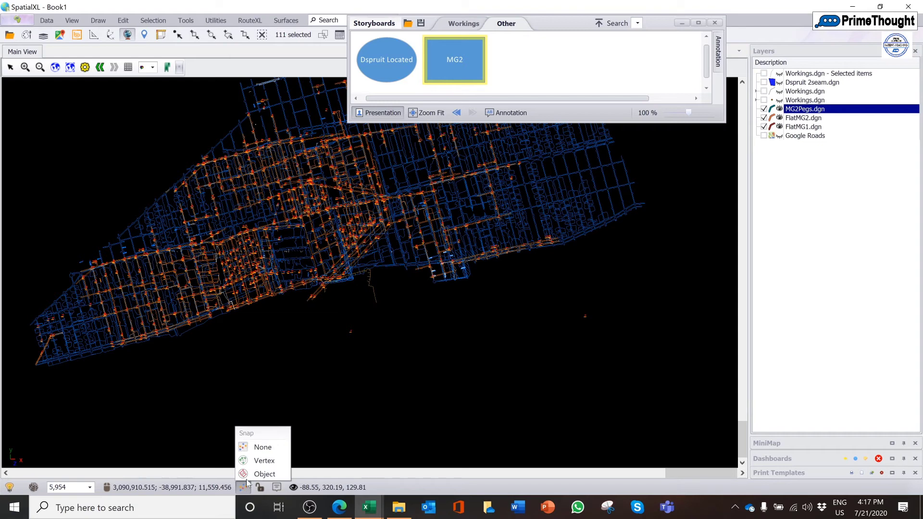
{"action": "left_click", "coordinate": [260, 474]}
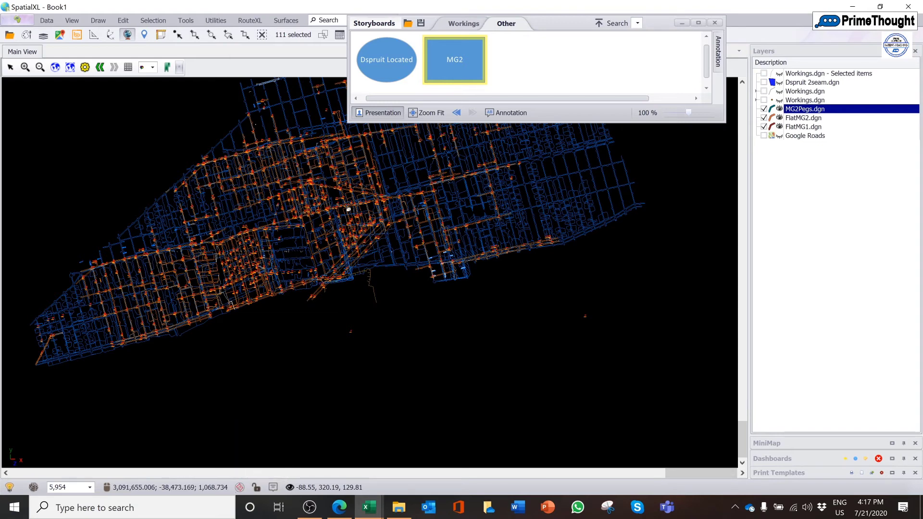
{"action": "left_click_drag", "start_coordinate": [348, 209], "coordinate": [354, 301]}
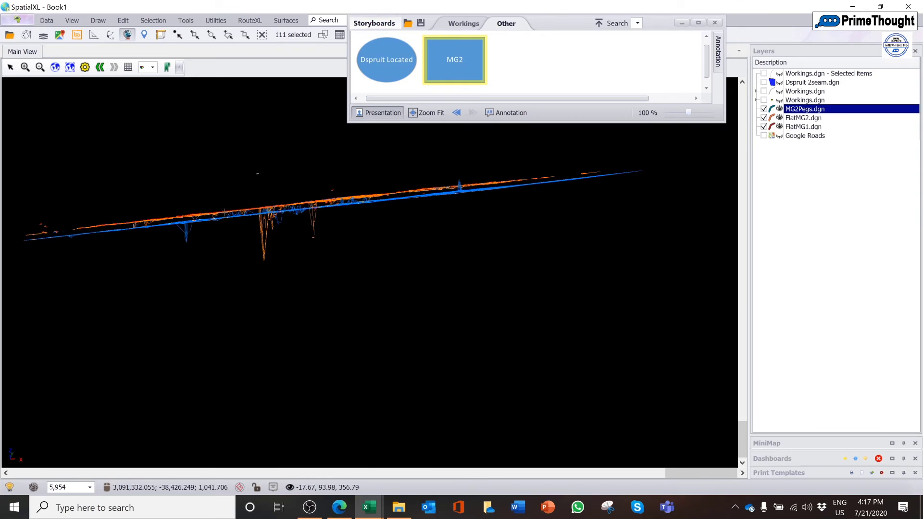
{"action": "left_click_drag", "start_coordinate": [226, 216], "coordinate": [260, 336]}
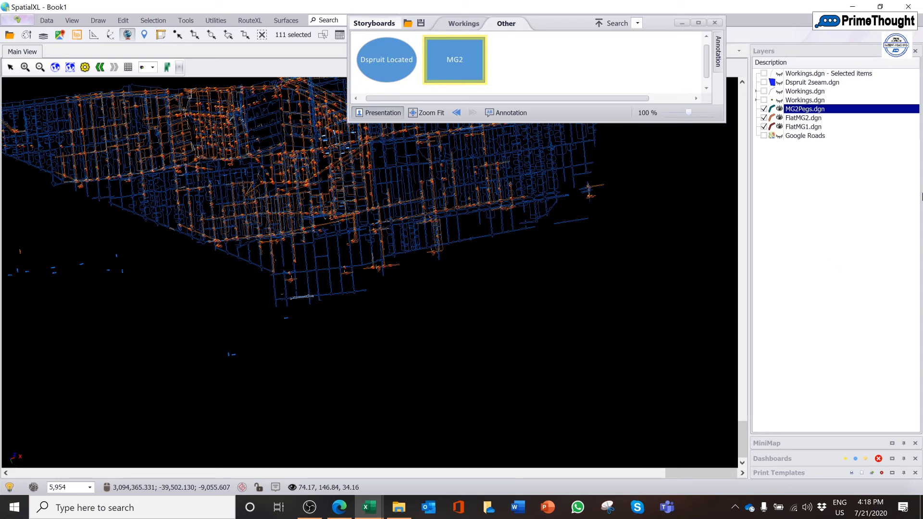
Examine the available layer types in the data settings of the MG2Pegs.dgn layer properties, keeping Microstation DGN selected
{"action": "right_click", "coordinate": [817, 109]}
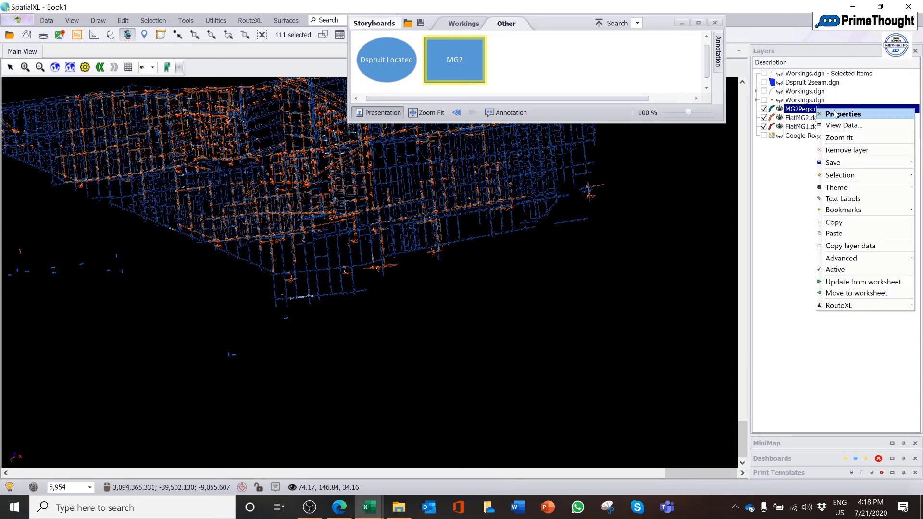
{"action": "left_click", "coordinate": [834, 114]}
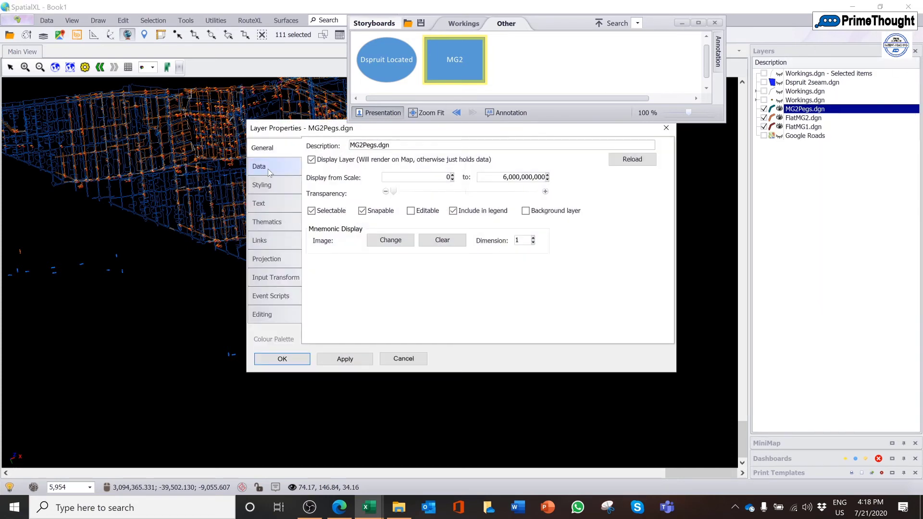
{"action": "left_click", "coordinate": [268, 168]}
{"action": "left_click", "coordinate": [414, 153]}
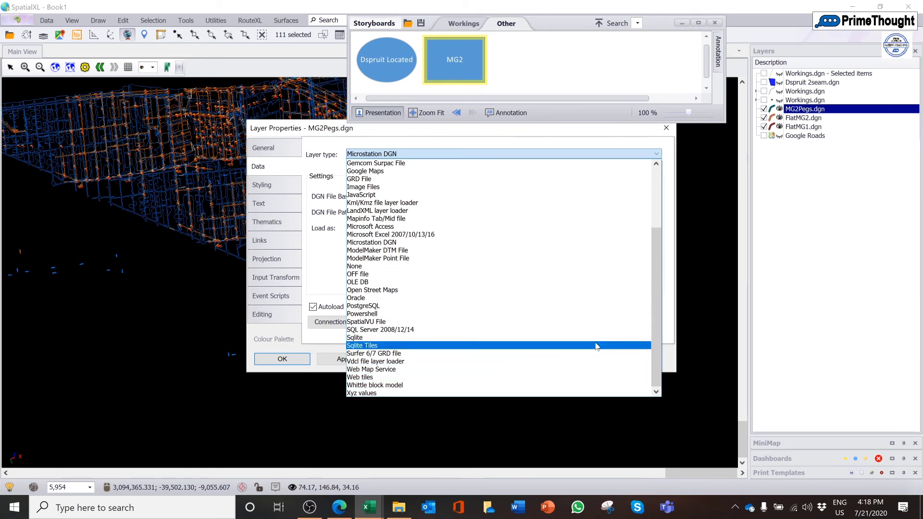
{"action": "left_click_drag", "start_coordinate": [657, 354], "coordinate": [656, 293]}
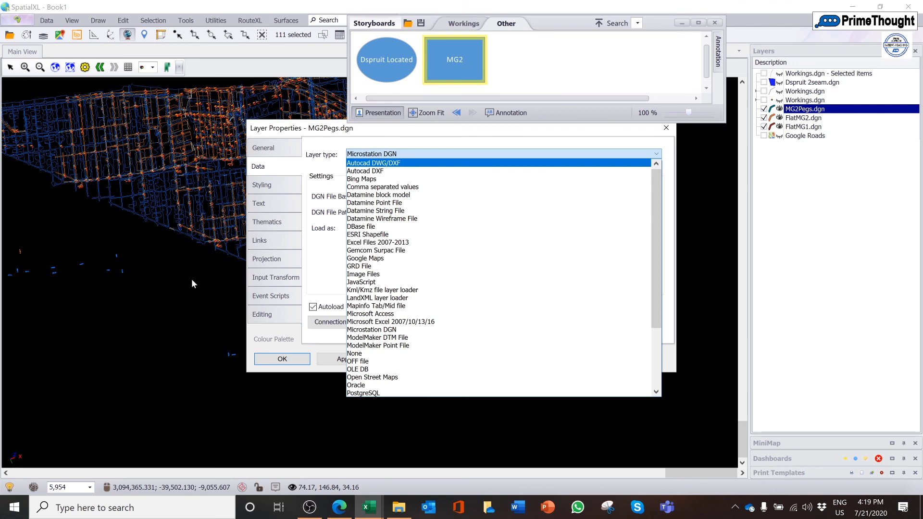
{"action": "left_click", "coordinate": [790, 137]}
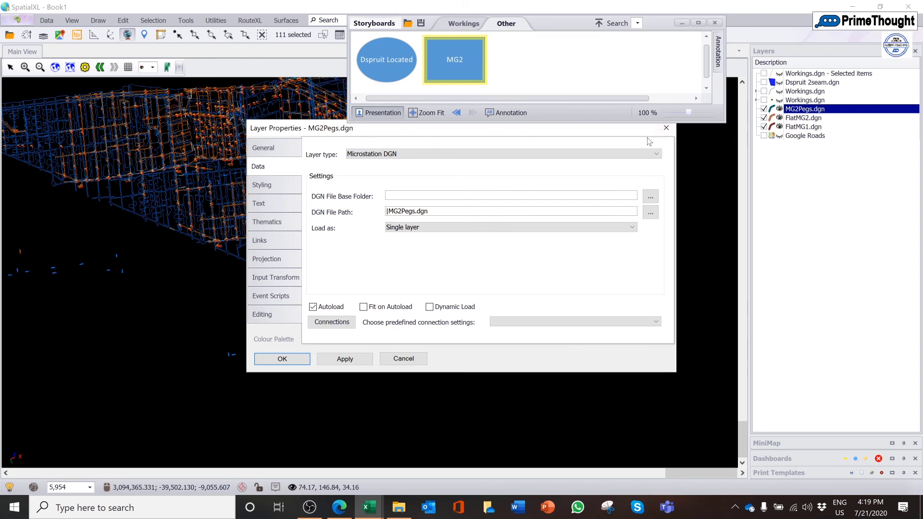
{"action": "left_click_drag", "start_coordinate": [648, 134], "coordinate": [602, 176]}
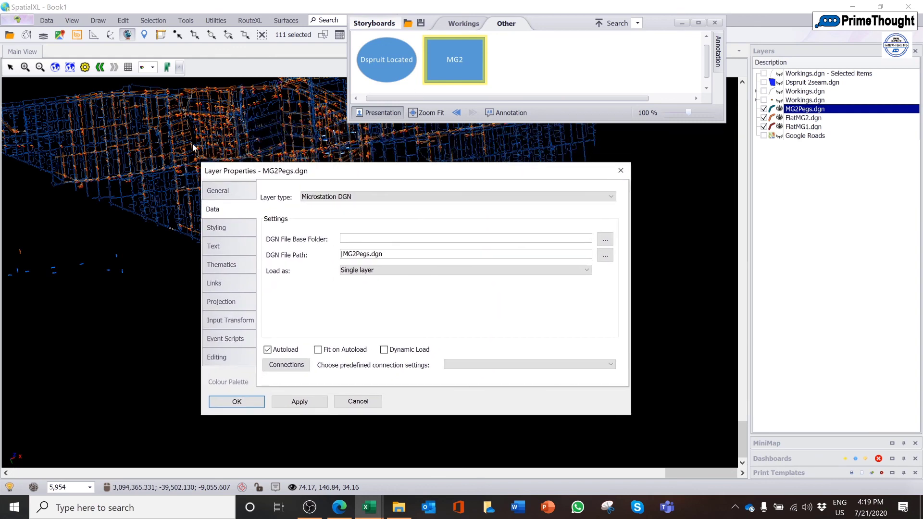